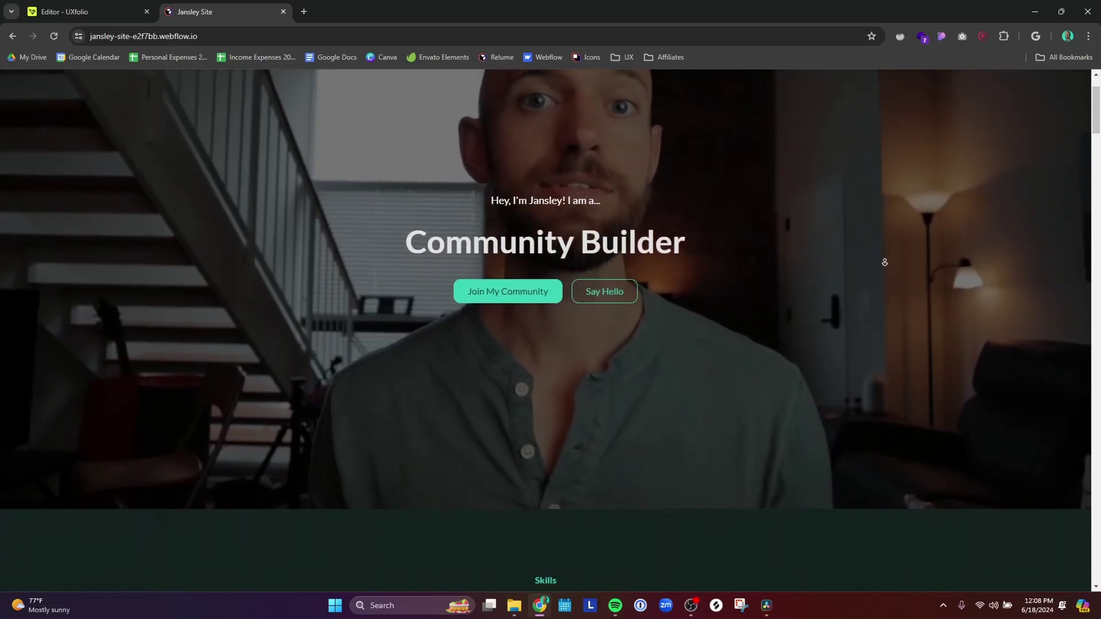
# Step: Scroll the Jansley Webflow site from the Community Builder hero down to the YouTuber and Web Designer skill cards
pyautogui.scroll(-4, 885, 262)
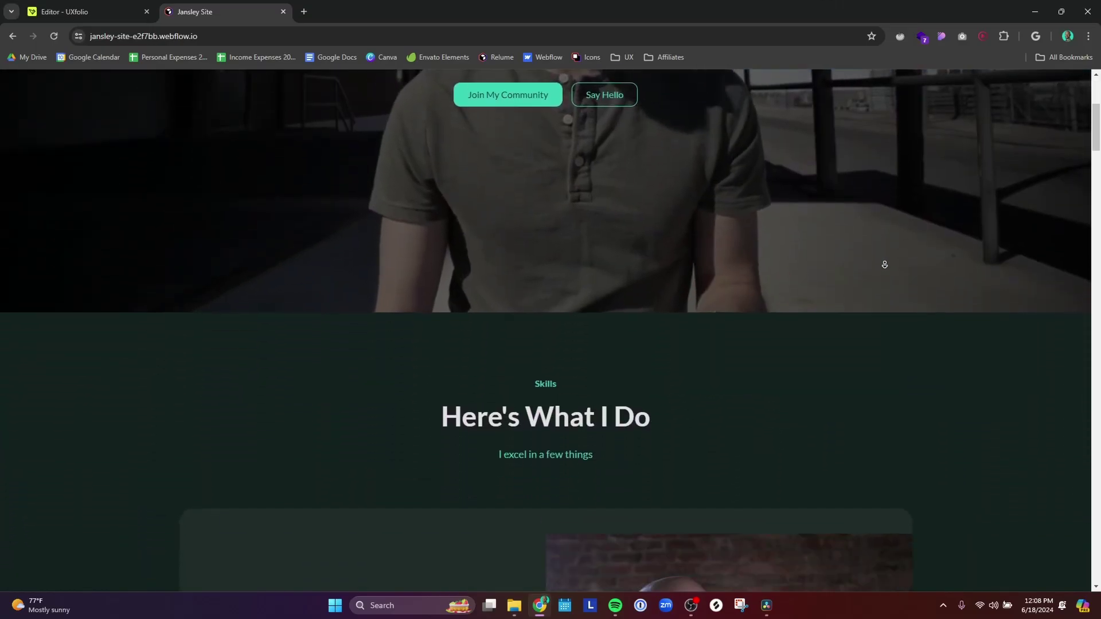
pyautogui.scroll(-4, 885, 265)
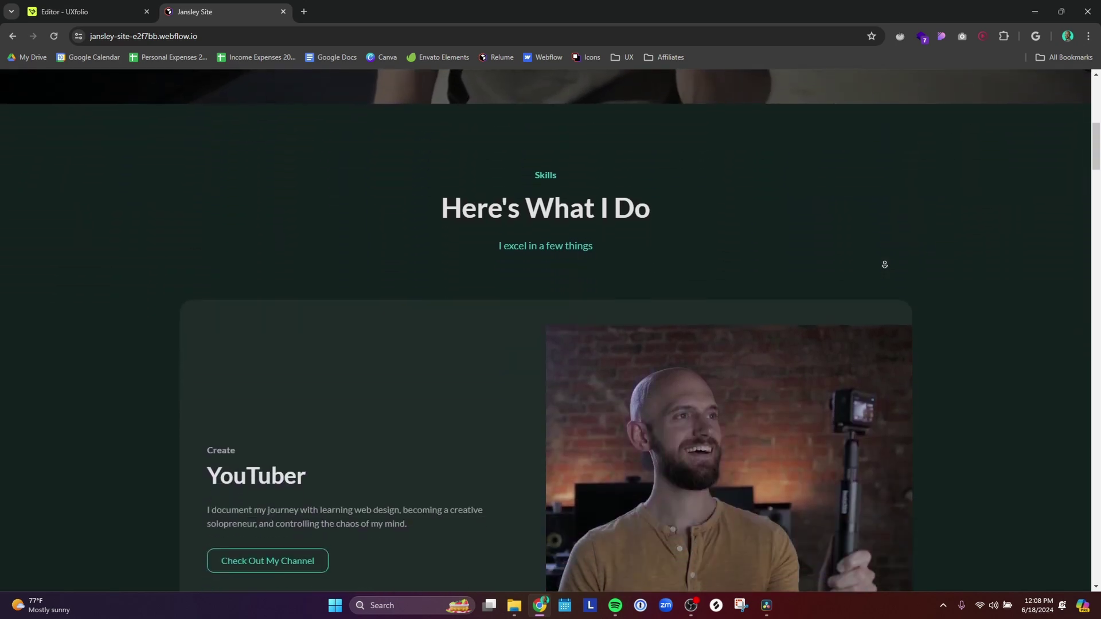
pyautogui.scroll(-3, 884, 264)
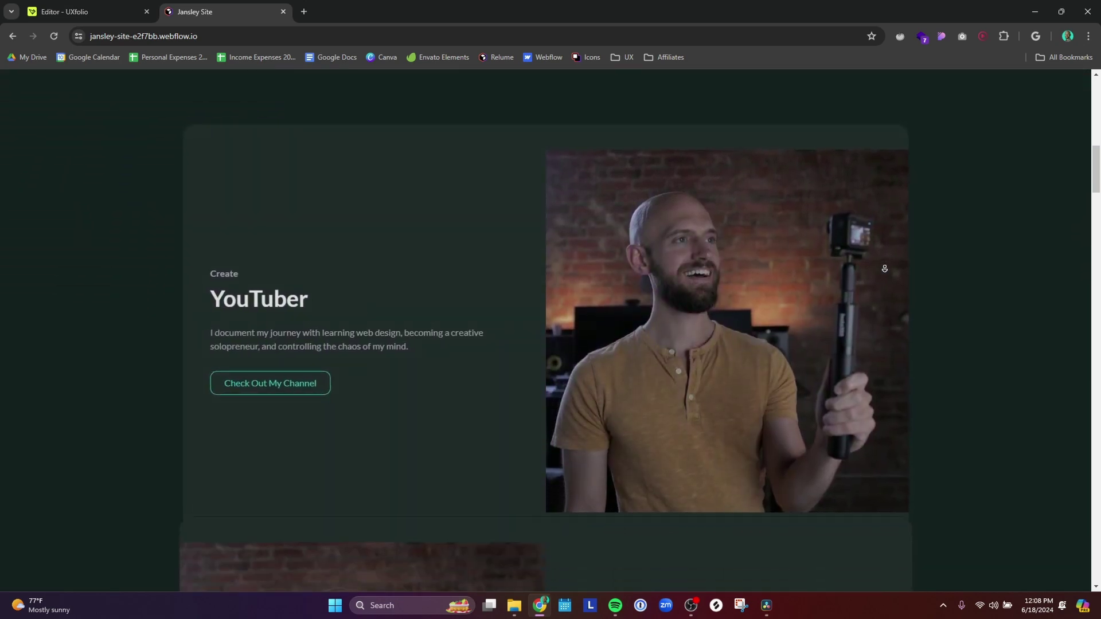
pyautogui.scroll(-4, 885, 269)
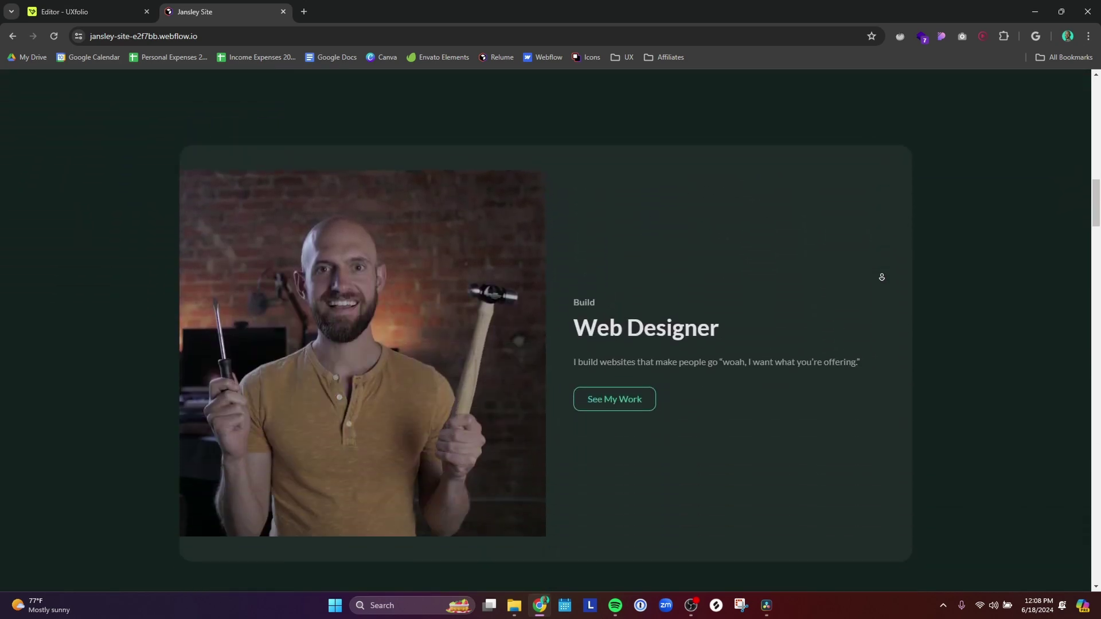
pyautogui.scroll(-5, 882, 280)
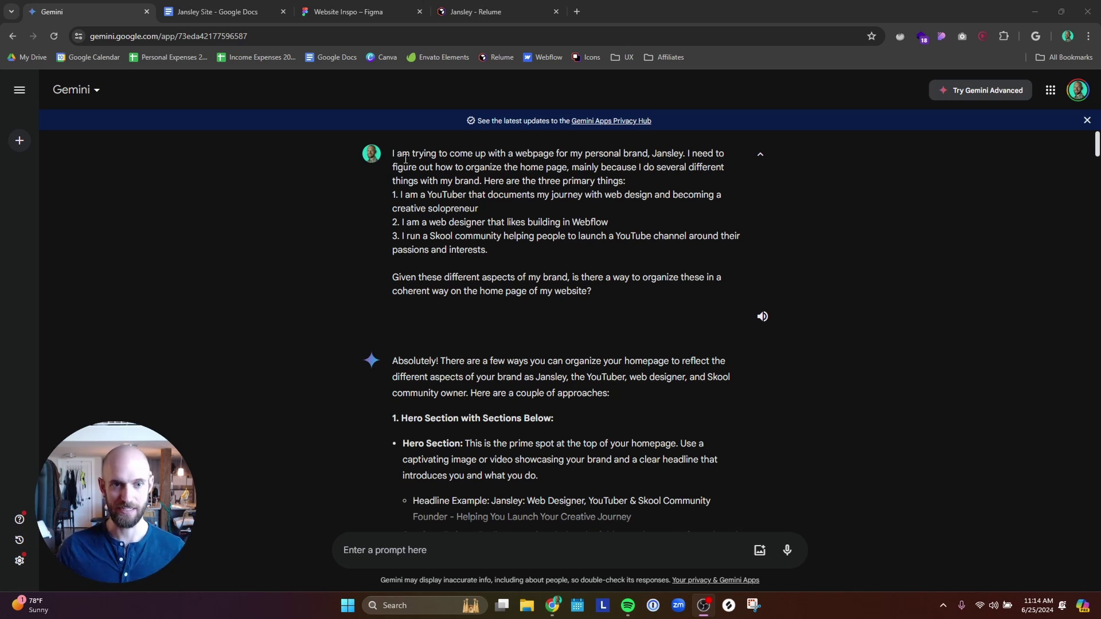
# Step: Highlight the home page question, then read Gemini's answer through the split-sections approach and Pro Tip
pyautogui.moveTo(392, 154); pyautogui.dragTo(614, 287)
pyautogui.click(615, 287)
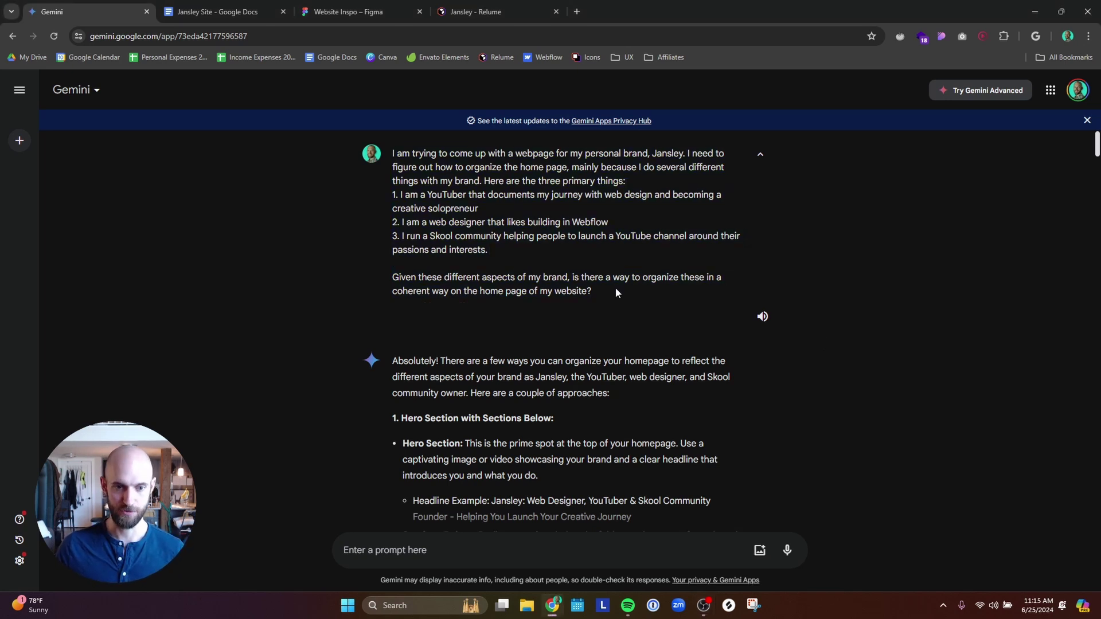
pyautogui.scroll(-3, 615, 288)
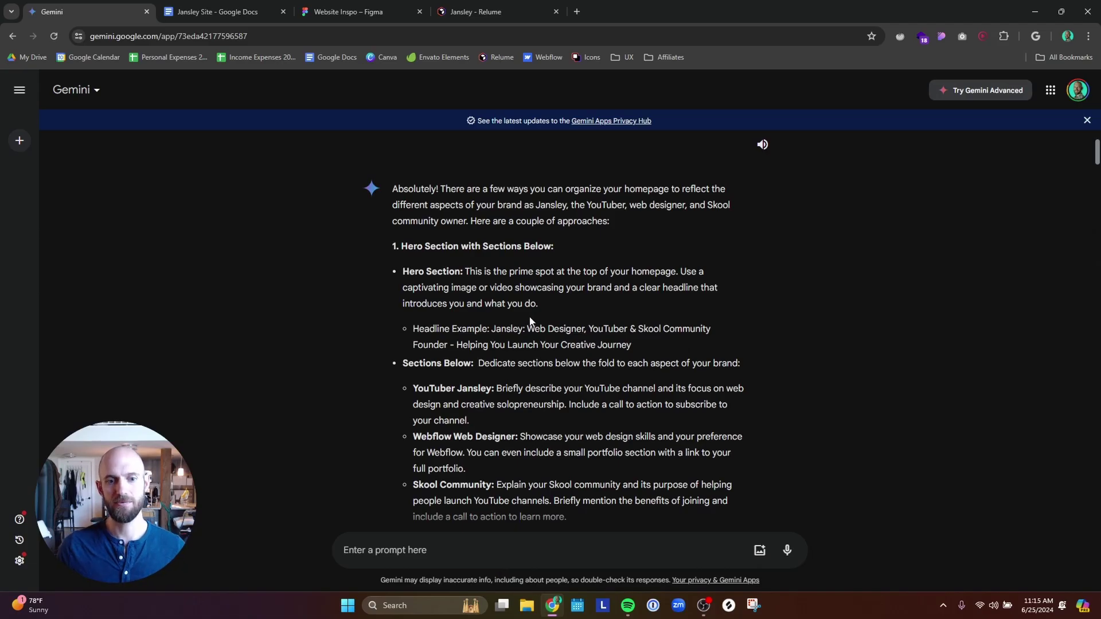
pyautogui.scroll(-2, 485, 343)
pyautogui.scroll(3, 516, 322)
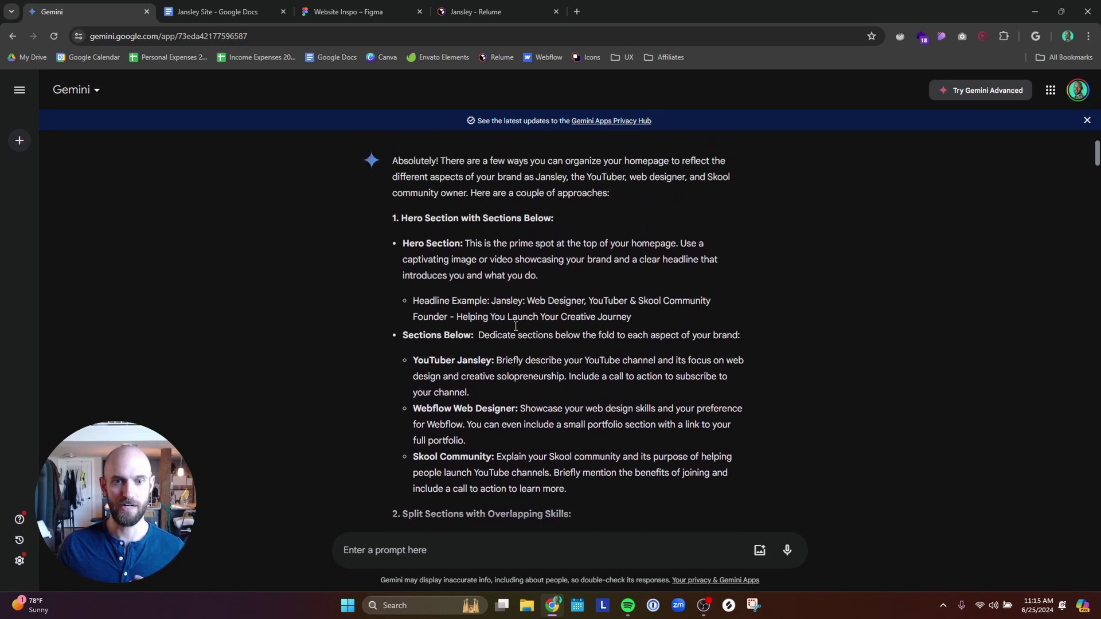
pyautogui.scroll(-1, 532, 376)
pyautogui.scroll(-3, 532, 376)
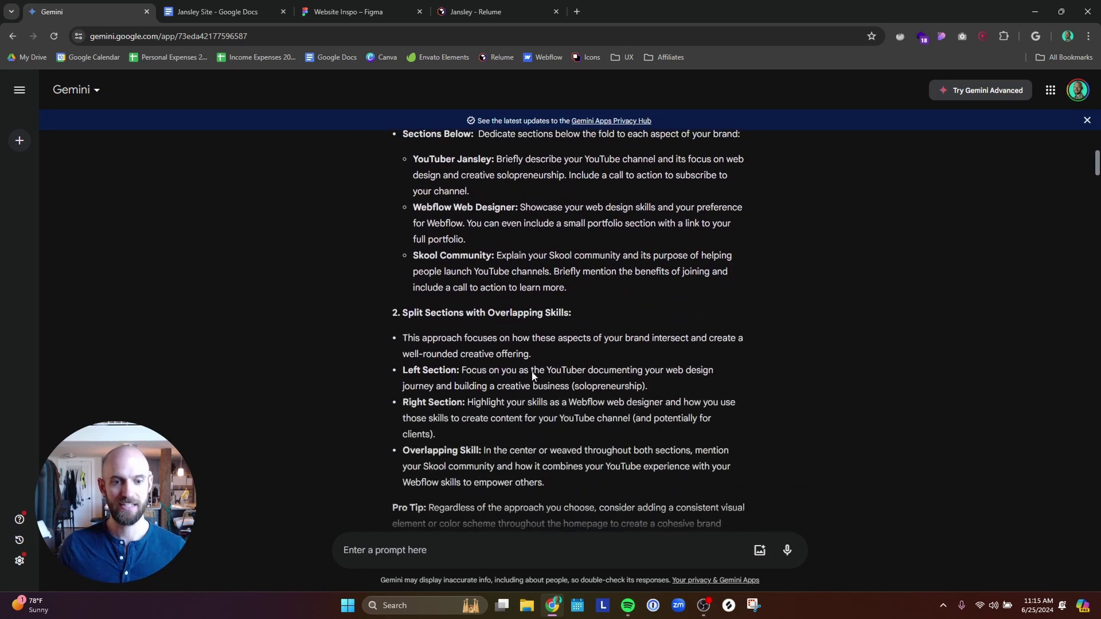
pyautogui.scroll(-4, 533, 372)
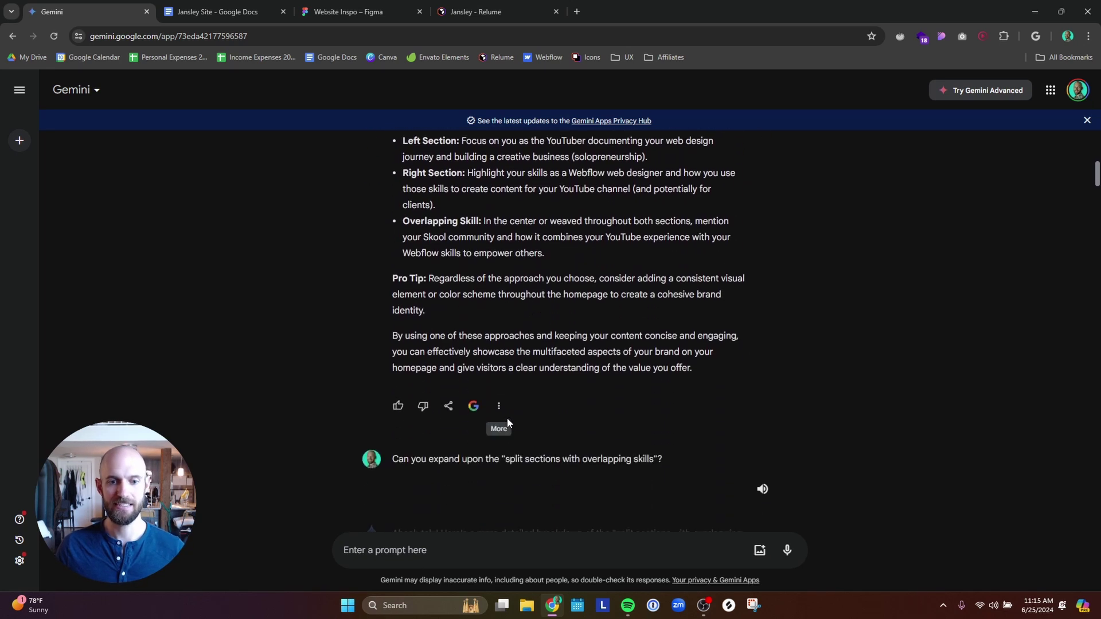
# Step: Copy Gemini's home page organisation answer from its More menu and check the Jansley Site Doc
pyautogui.click(499, 407)
pyautogui.click(218, 11)
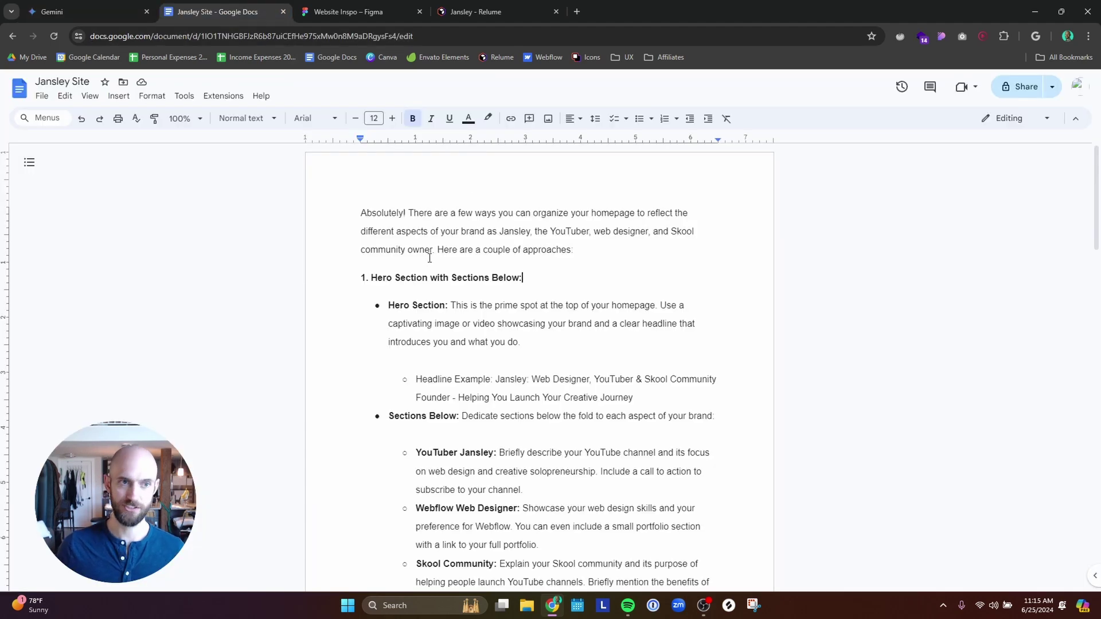
pyautogui.click(86, 8)
pyautogui.click(614, 247)
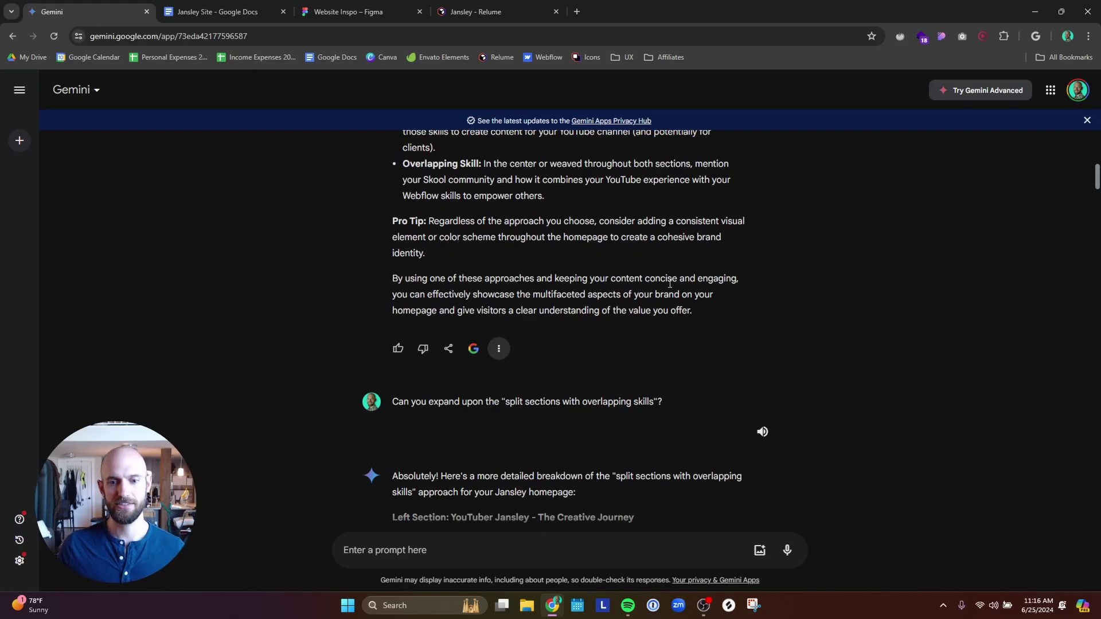
# Step: Read through Gemini's suggested additional home page sections
pyautogui.scroll(-5, 670, 284)
pyautogui.scroll(-9, 670, 283)
pyautogui.scroll(-6, 683, 299)
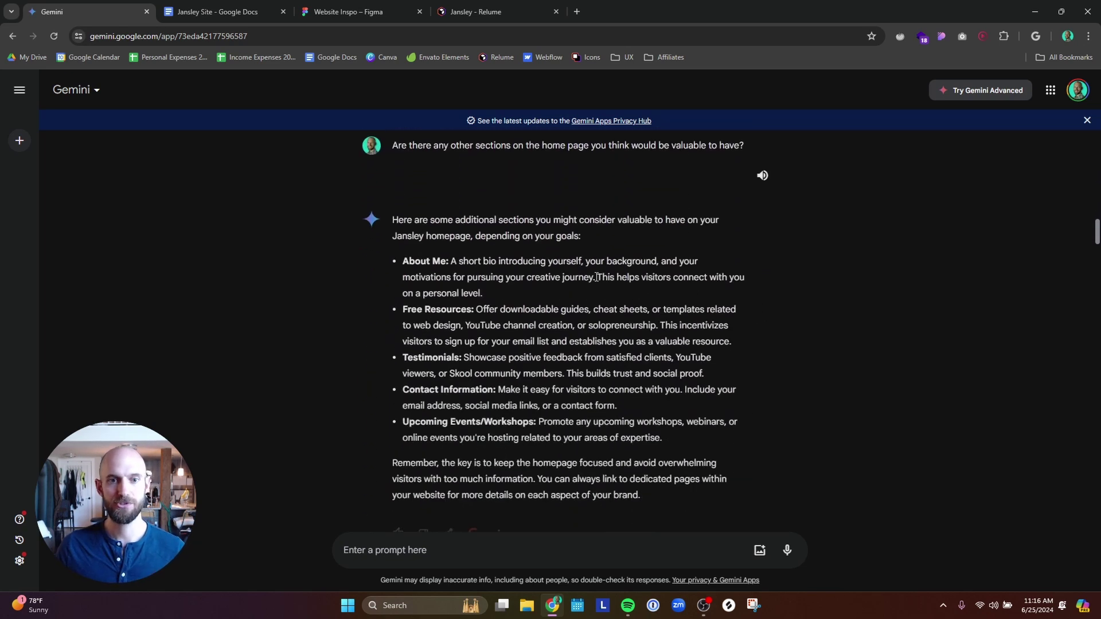
pyautogui.scroll(1, 521, 253)
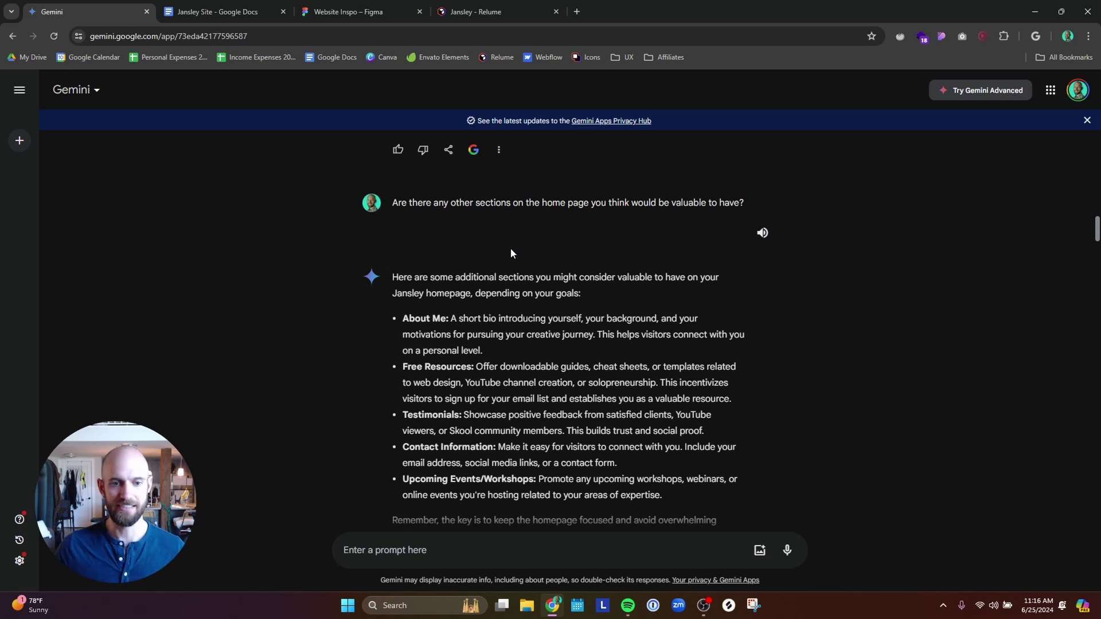
pyautogui.scroll(-1, 510, 253)
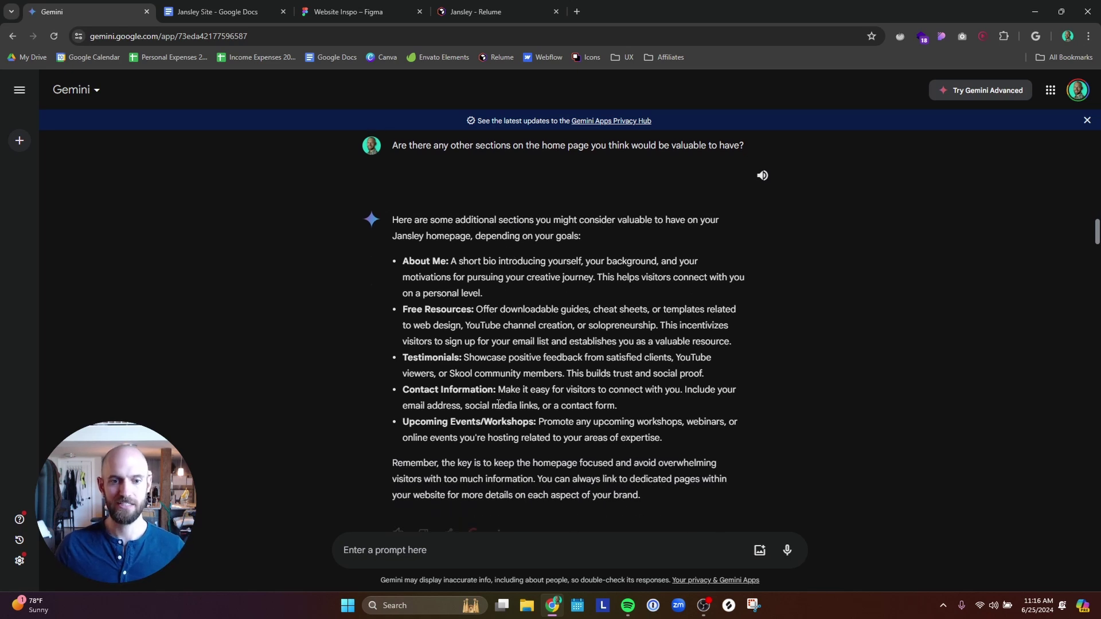
pyautogui.scroll(-1, 497, 404)
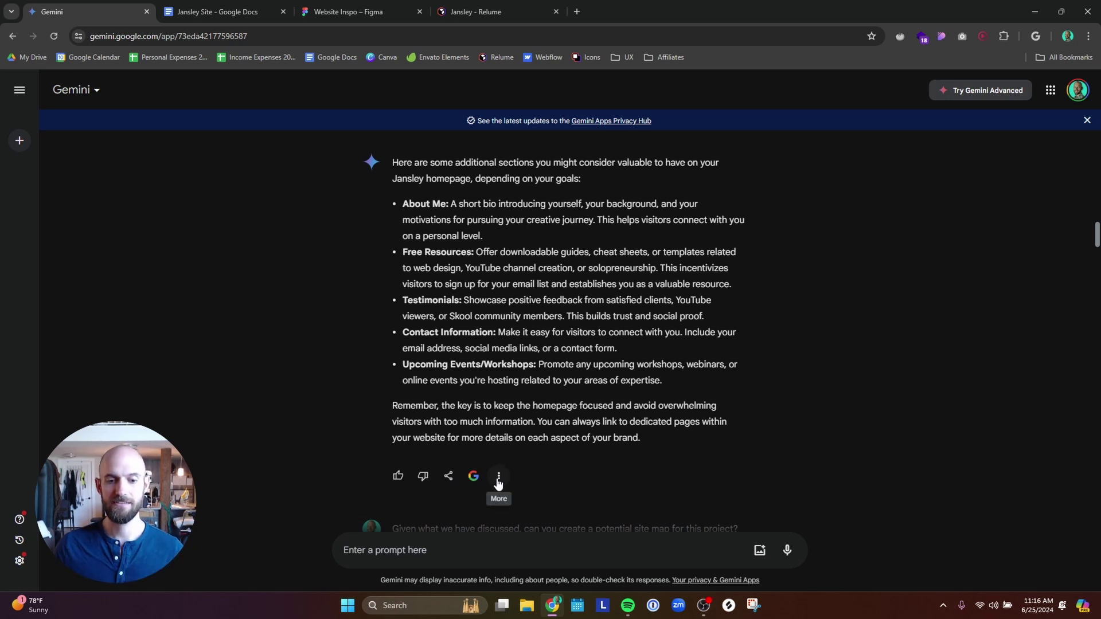
# Step: Verify the additional sections appear in the Jansley Site document, then return to Gemini
pyautogui.click(216, 12)
pyautogui.scroll(-11, 423, 322)
pyautogui.scroll(-6, 423, 322)
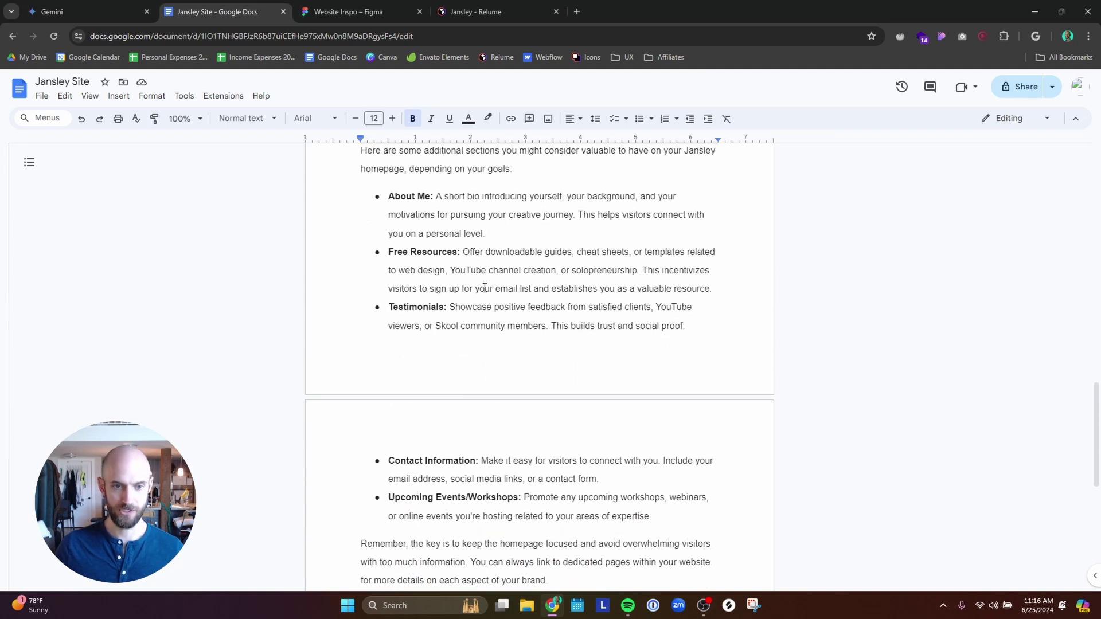
pyautogui.click(115, 13)
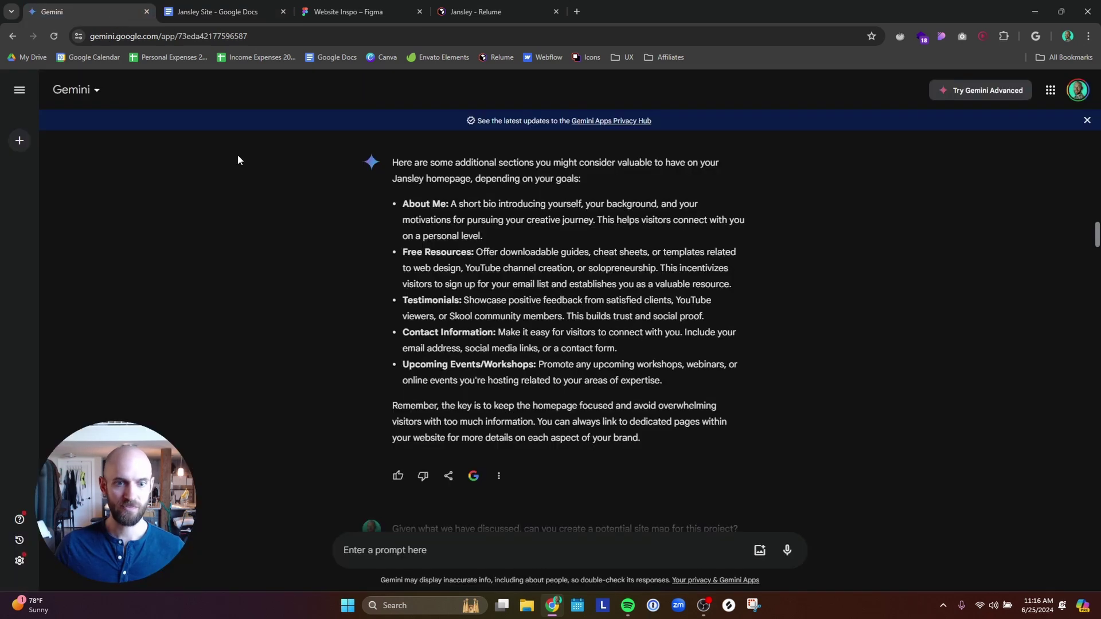
pyautogui.scroll(-5, 530, 374)
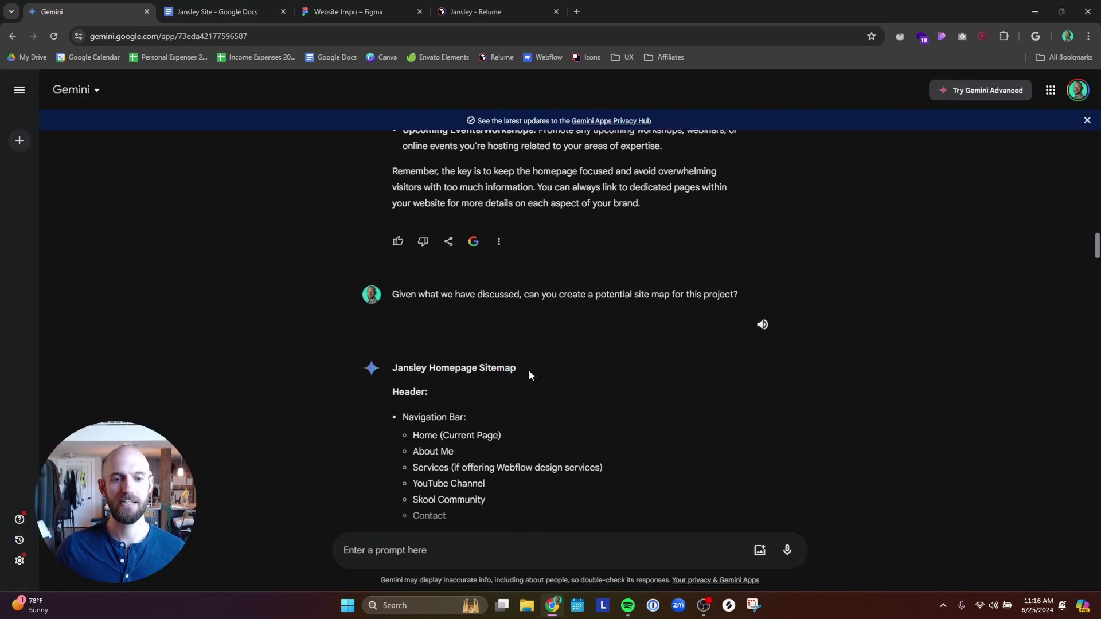
pyautogui.scroll(-2, 529, 373)
pyautogui.scroll(1, 529, 374)
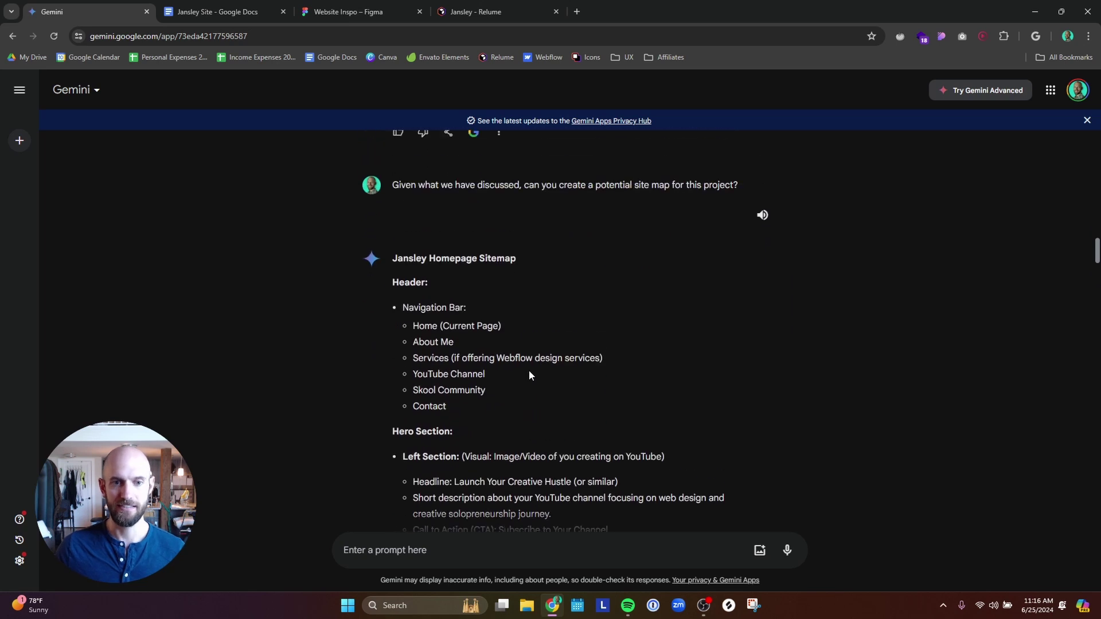
pyautogui.scroll(-1, 529, 375)
pyautogui.scroll(1, 529, 376)
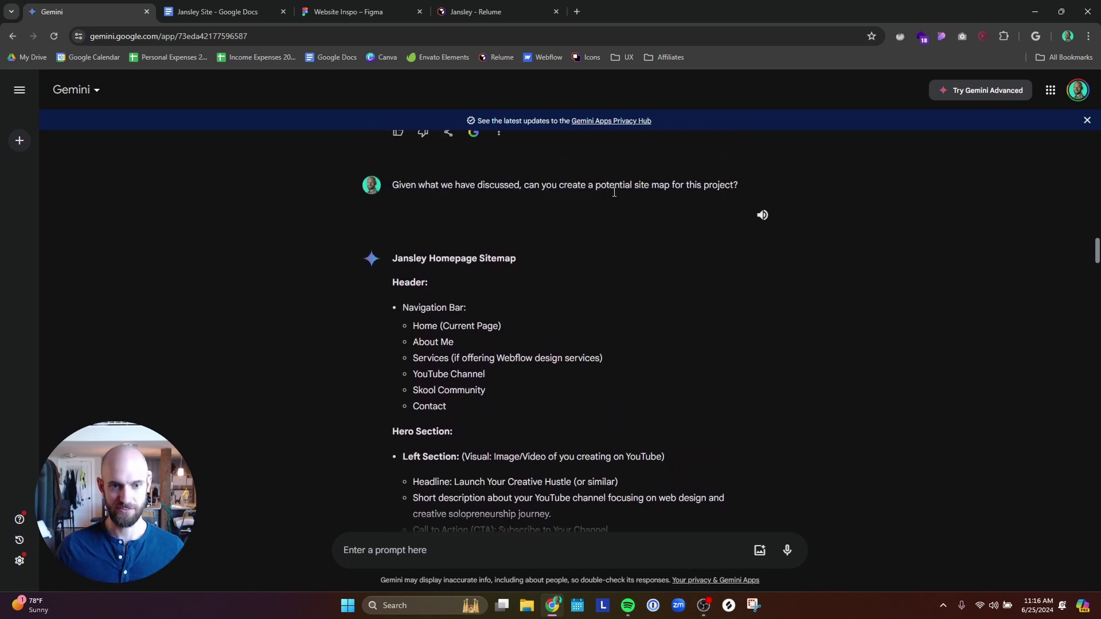
pyautogui.scroll(-1, 624, 275)
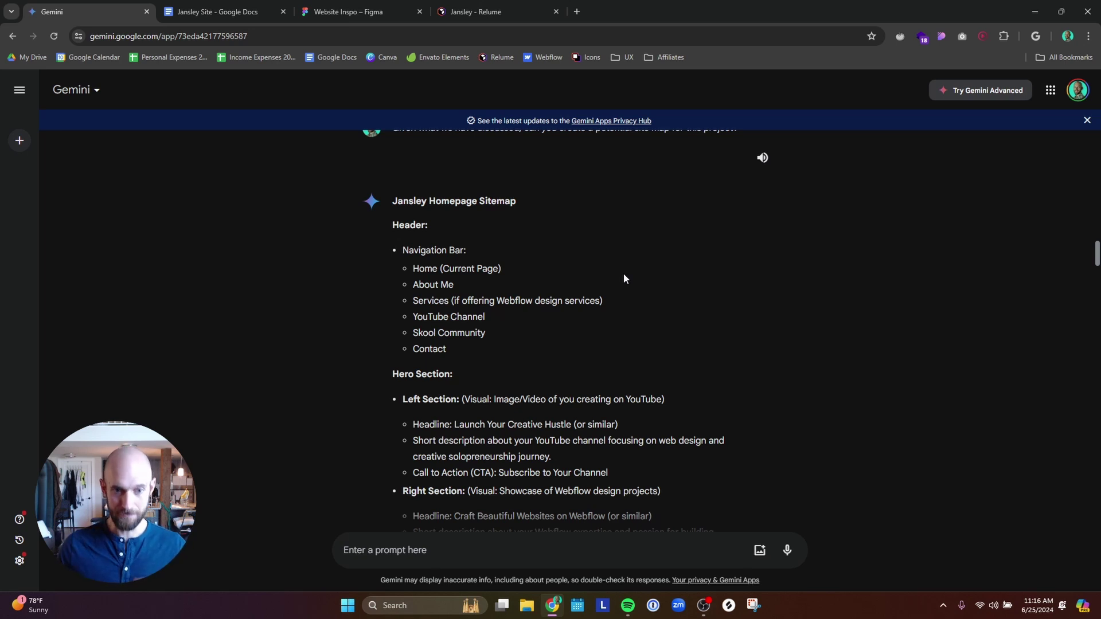
pyautogui.scroll(-1, 581, 297)
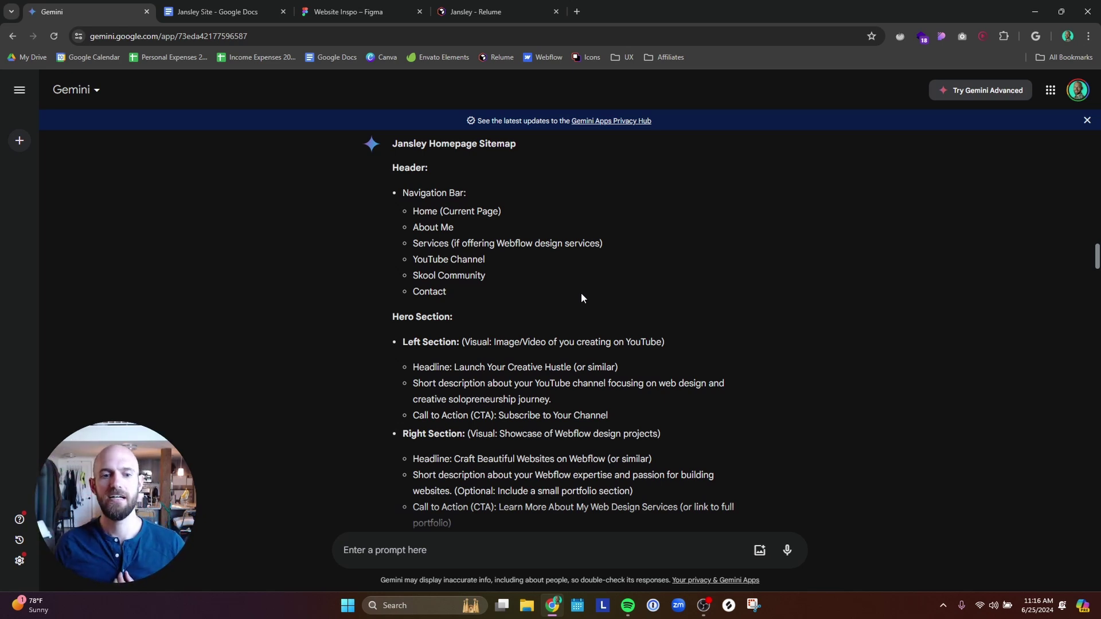
pyautogui.scroll(-2, 581, 298)
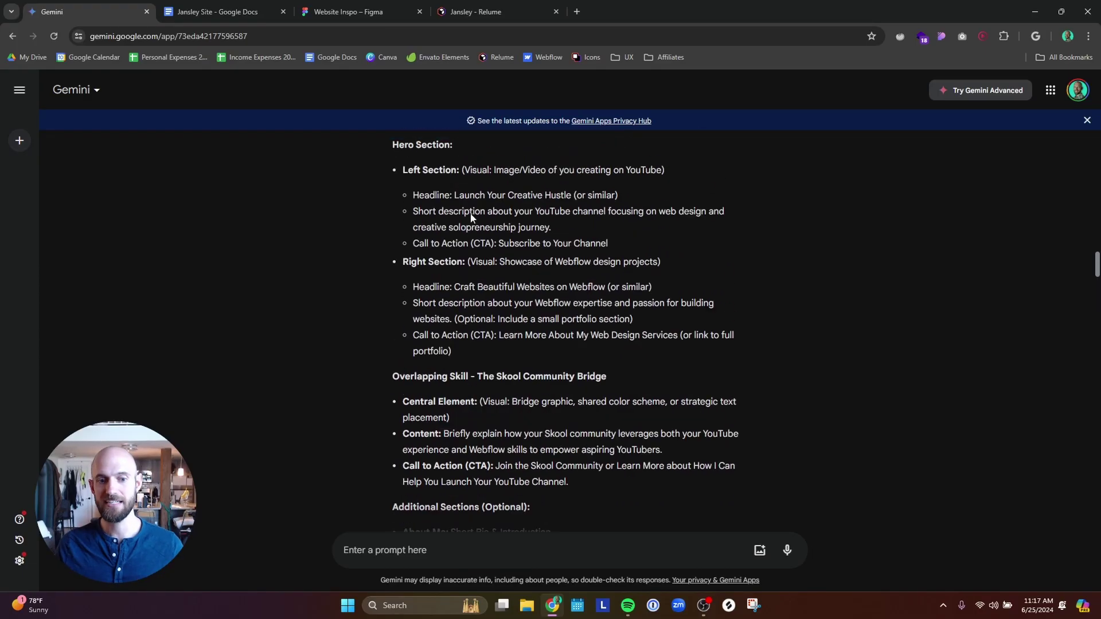
pyautogui.scroll(-2, 471, 215)
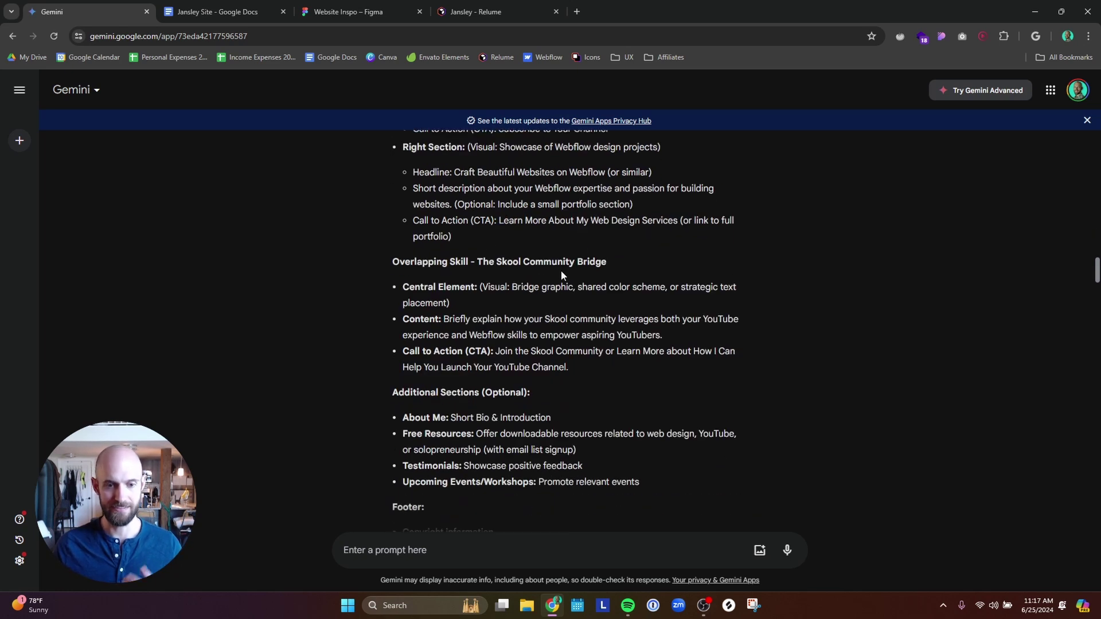
pyautogui.scroll(-2, 562, 273)
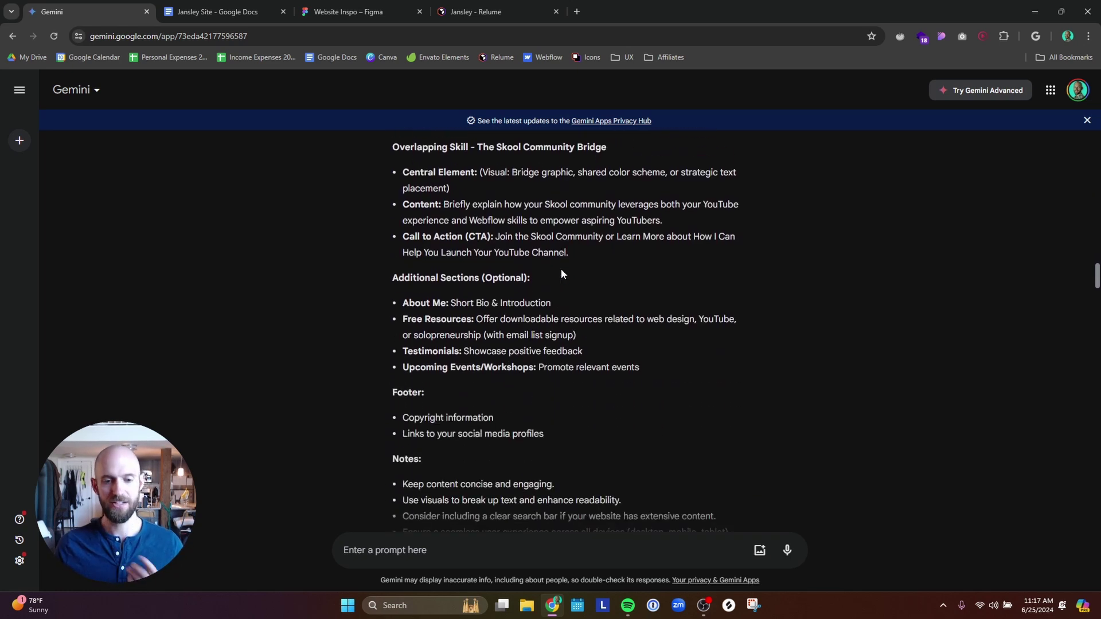
pyautogui.scroll(-4, 561, 274)
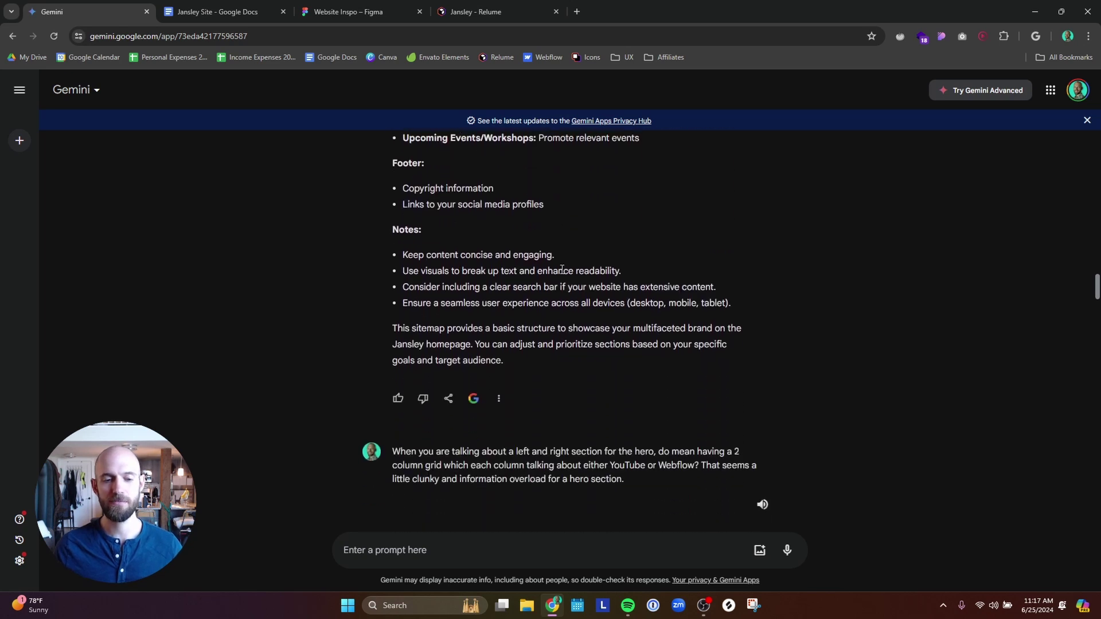
# Step: Scroll down to Gemini's website inspiration examples and locate the amylandino.com link
pyautogui.scroll(-15, 562, 270)
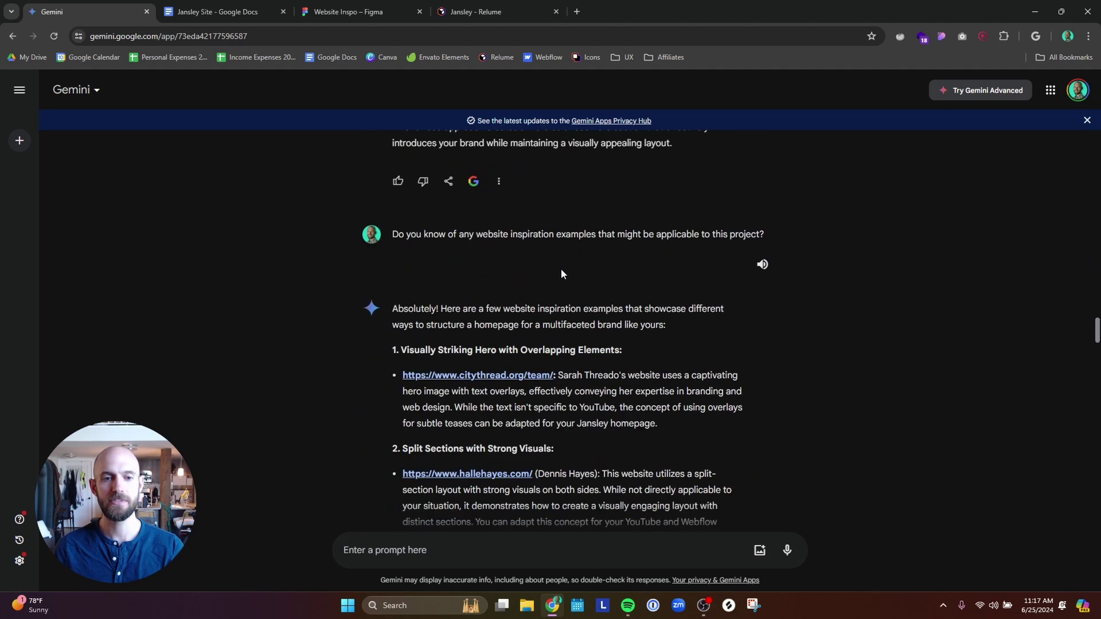
pyautogui.scroll(-1, 561, 274)
pyautogui.moveTo(433, 172); pyautogui.dragTo(609, 173)
pyautogui.click(634, 174)
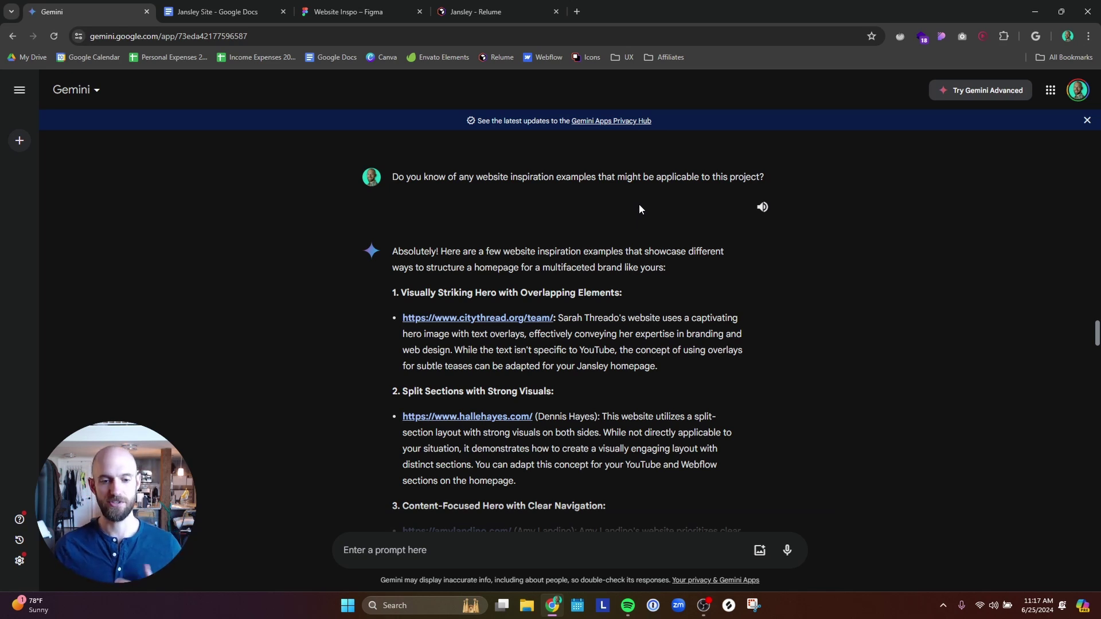
pyautogui.scroll(-1, 645, 250)
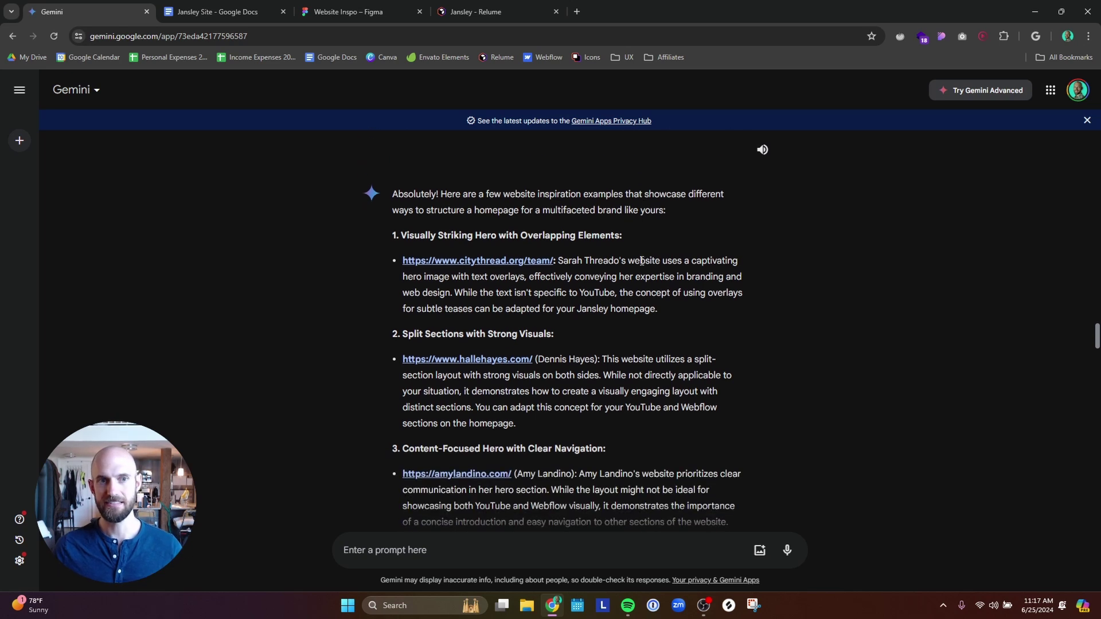
# Step: Open amylandino.com in a new tab and scroll its homepage down and back to the top
pyautogui.click(481, 474)
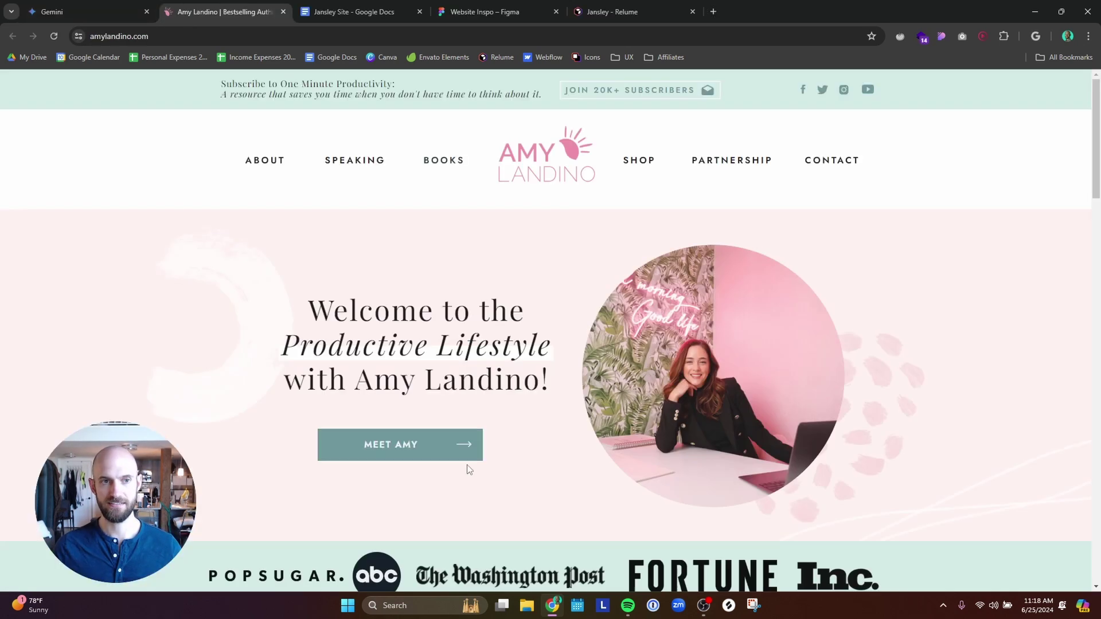
pyautogui.scroll(-15, 420, 359)
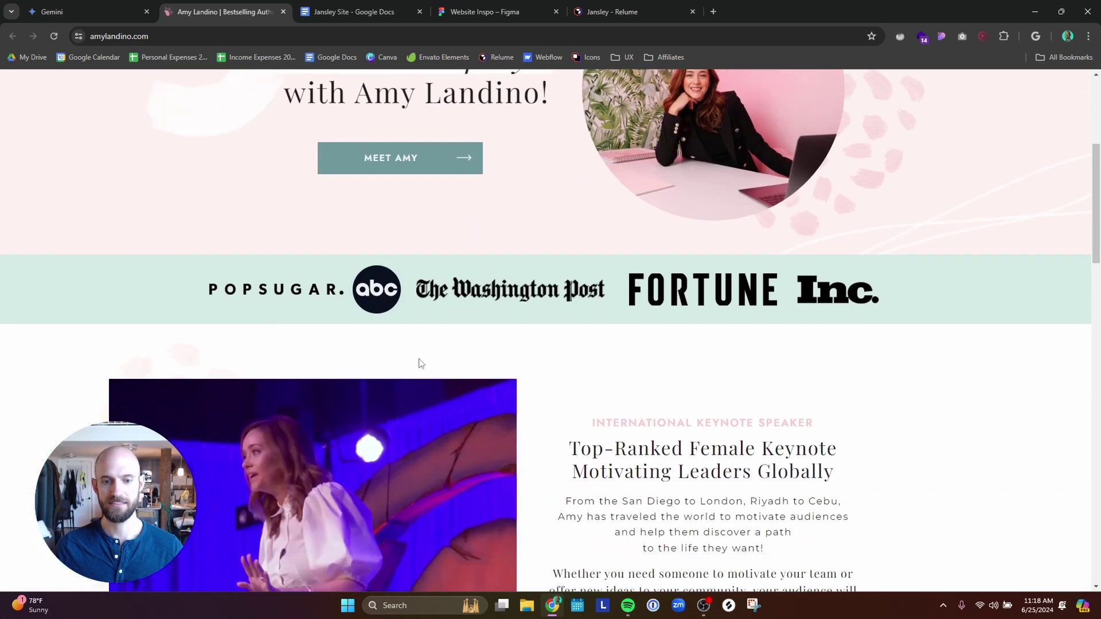
pyautogui.scroll(-10, 418, 359)
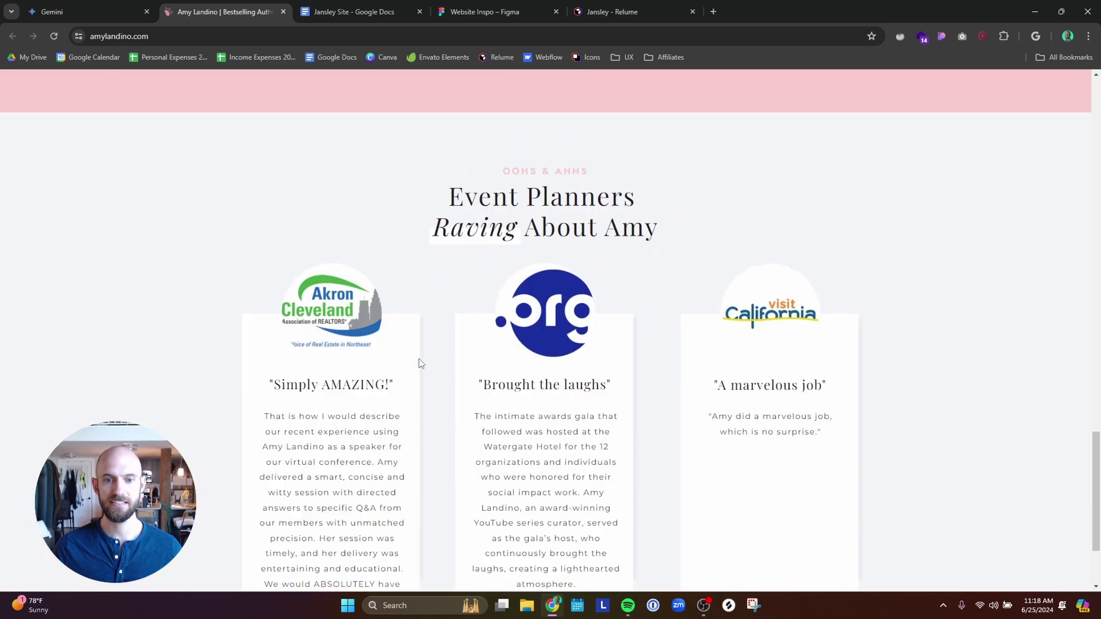
pyautogui.scroll(10, 419, 359)
pyautogui.scroll(15, 419, 359)
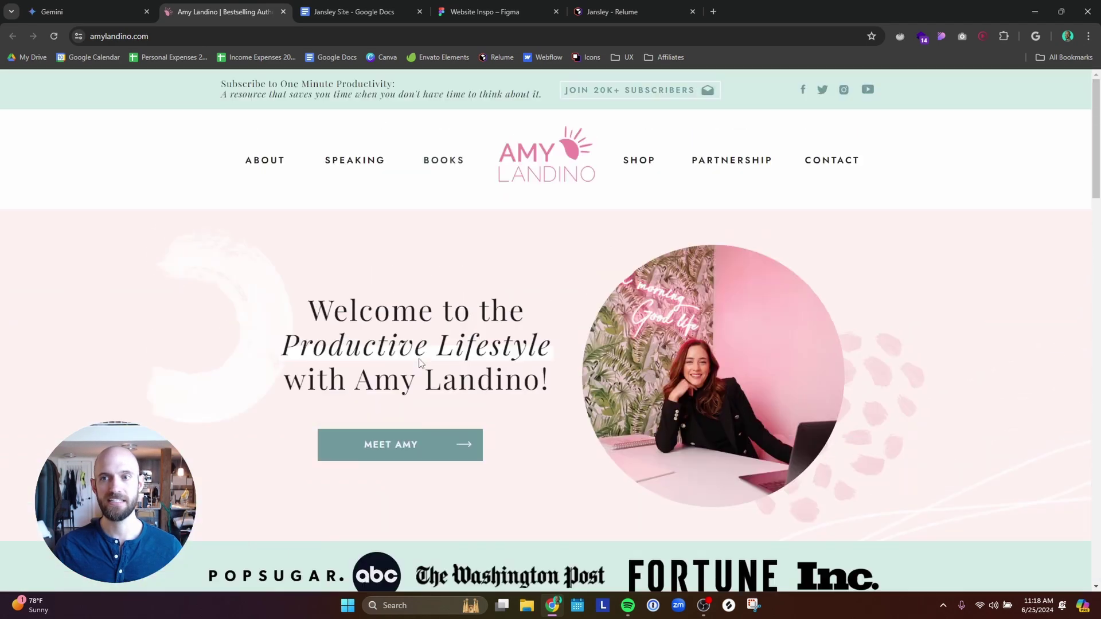
# Step: Capture the full Amy Landino homepage with the GoFullPage extension
pyautogui.click(962, 37)
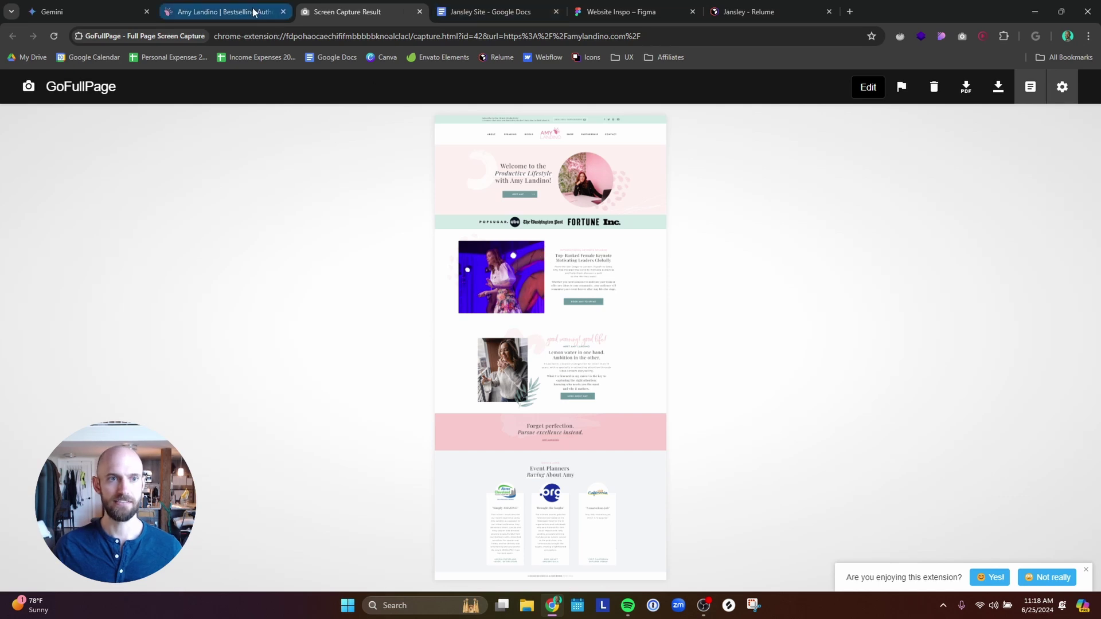
pyautogui.click(627, 11)
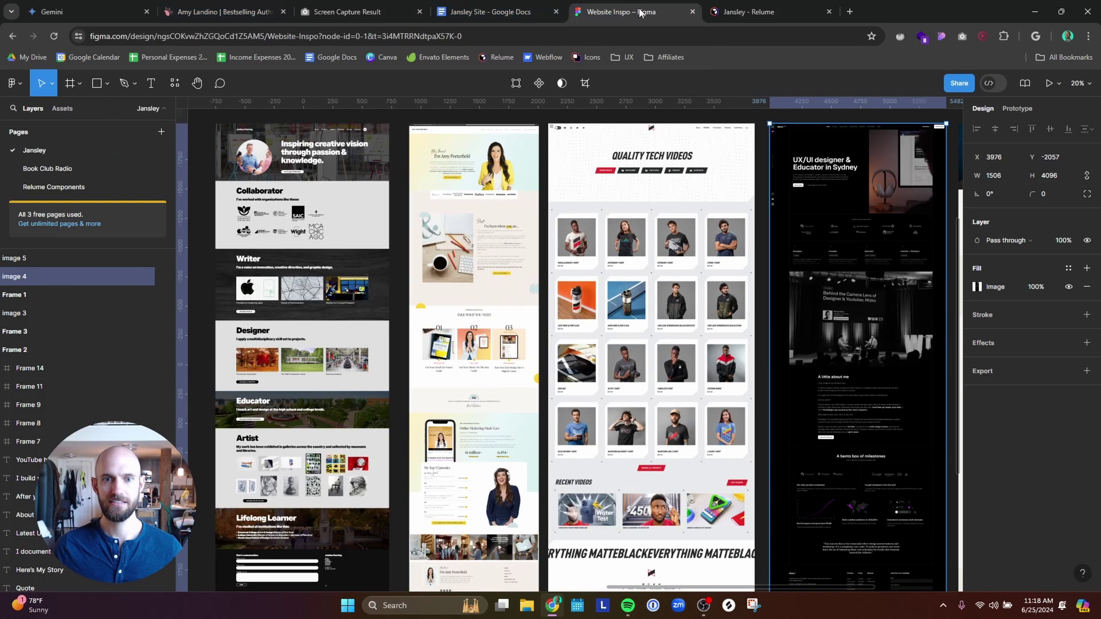
pyautogui.click(497, 237)
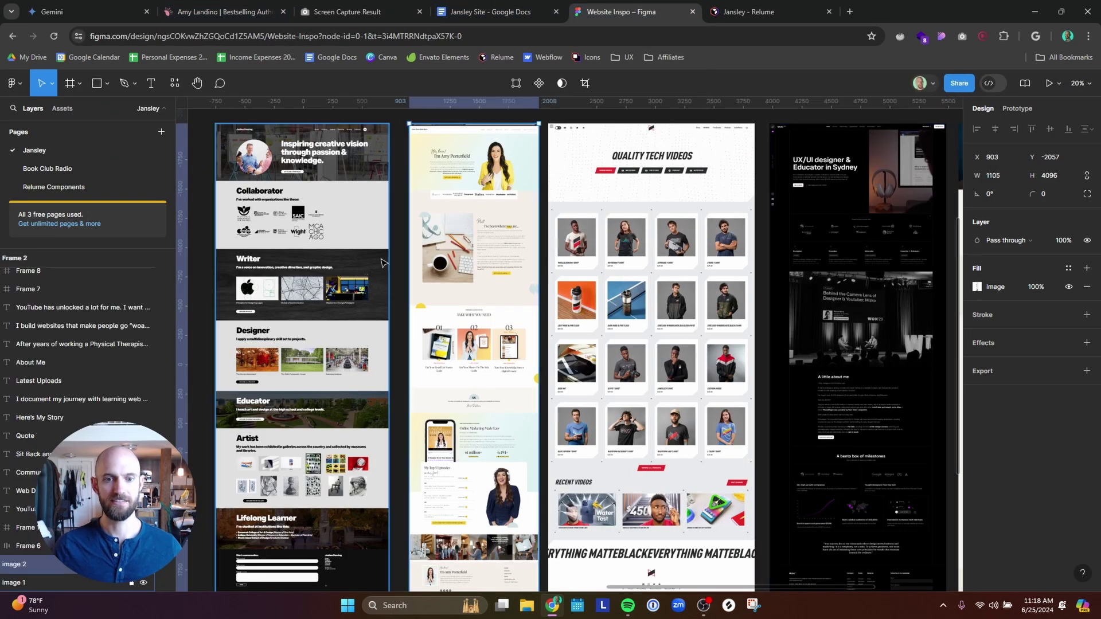
pyautogui.click(654, 248)
pyautogui.hscroll(5, 681, 224)
pyautogui.hscroll(6, 771, 217)
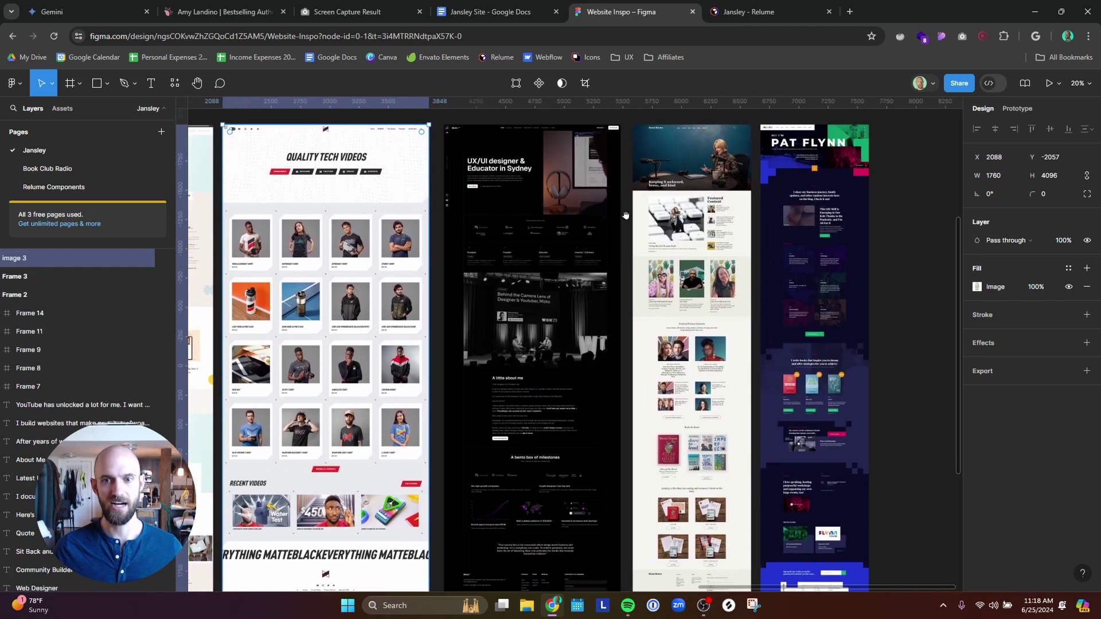
pyautogui.hscroll(-5, 683, 225)
pyautogui.hscroll(-7, 684, 226)
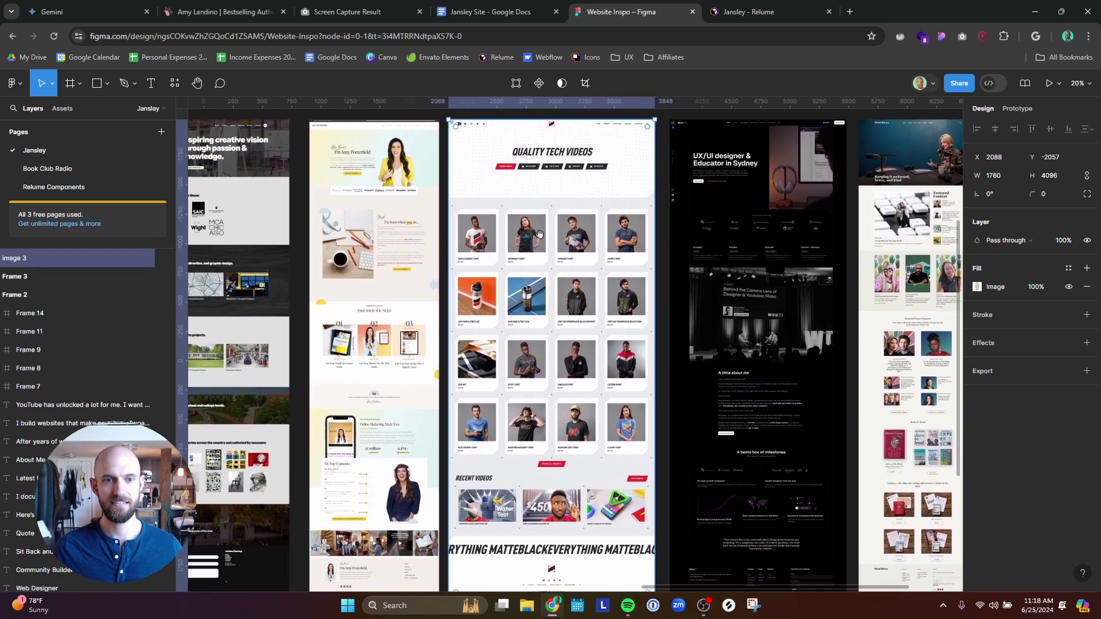
pyautogui.hscroll(-2, 546, 244)
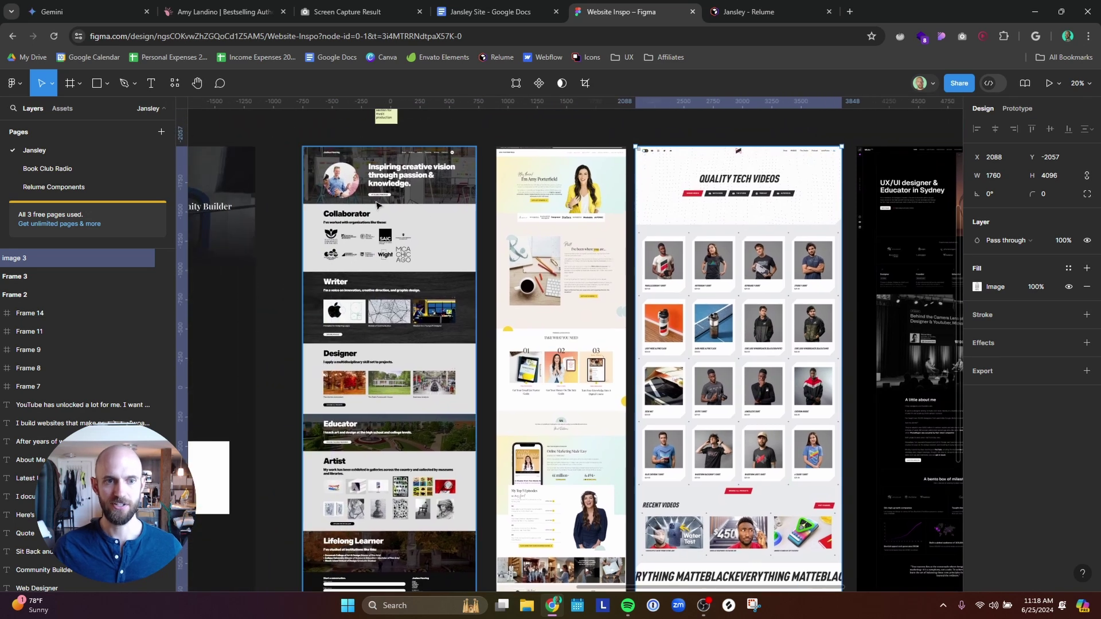
pyautogui.scroll(9, 379, 207)
pyautogui.press('super')
pyautogui.click(352, 328)
pyautogui.scroll(-5, 352, 328)
pyautogui.scroll(3, 367, 336)
pyautogui.scroll(2, 440, 320)
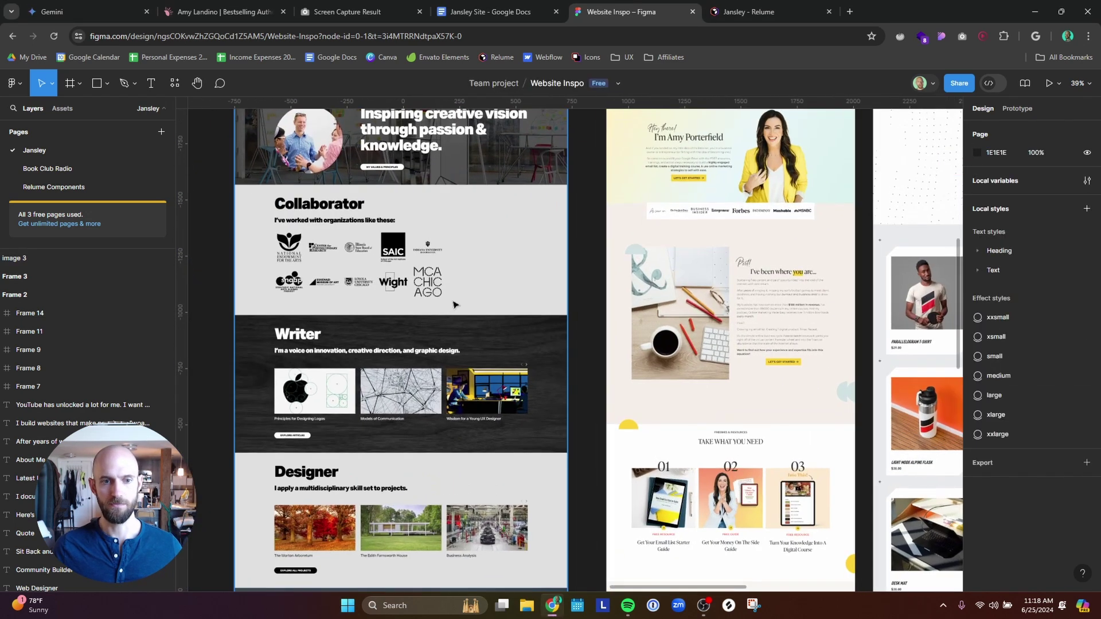
pyautogui.click(444, 313)
pyautogui.moveTo(467, 255); pyautogui.dragTo(466, 329)
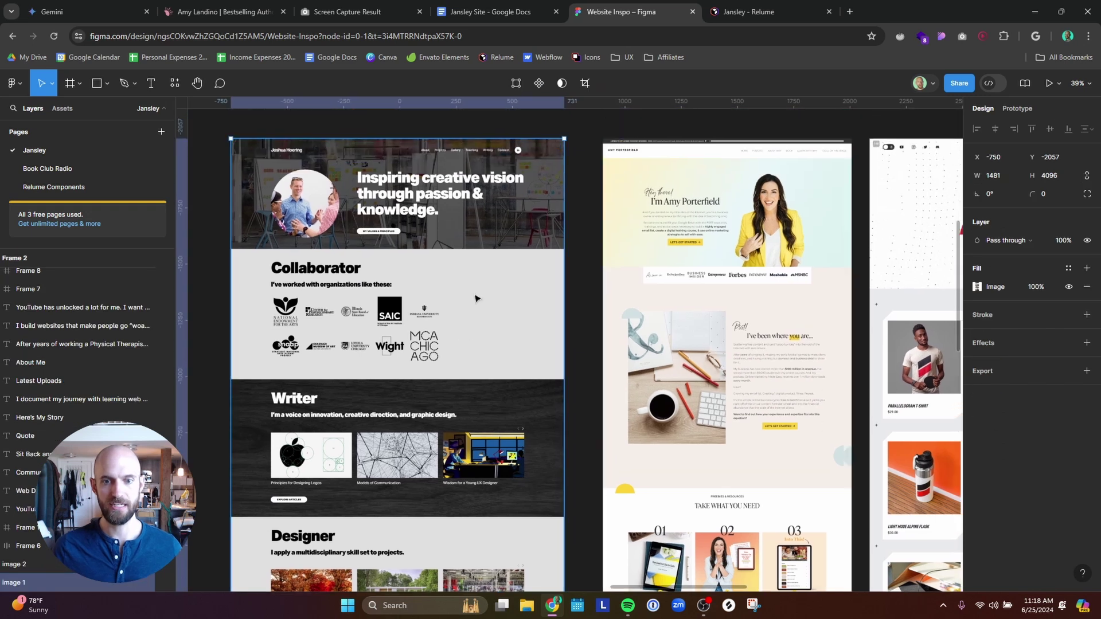
pyautogui.hscroll(10, 678, 292)
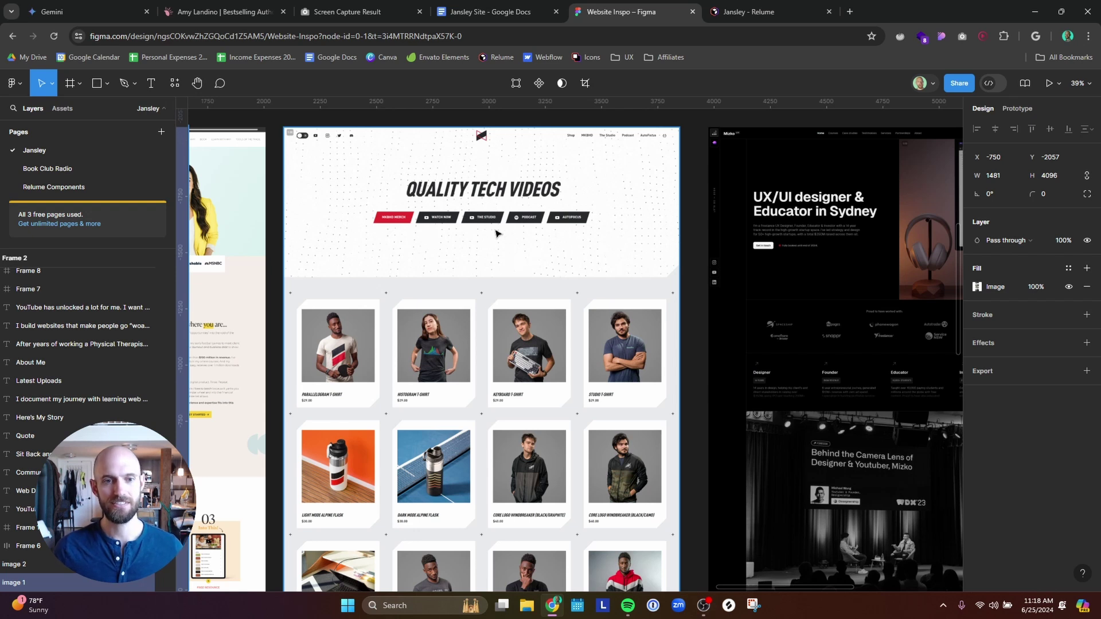
# Step: Pan the Figma inspiration board, inspecting the Quality Tech Videos and UX/UI designer screenshots
pyautogui.scroll(2, 492, 238)
pyautogui.click(499, 241)
pyautogui.hscroll(5, 682, 218)
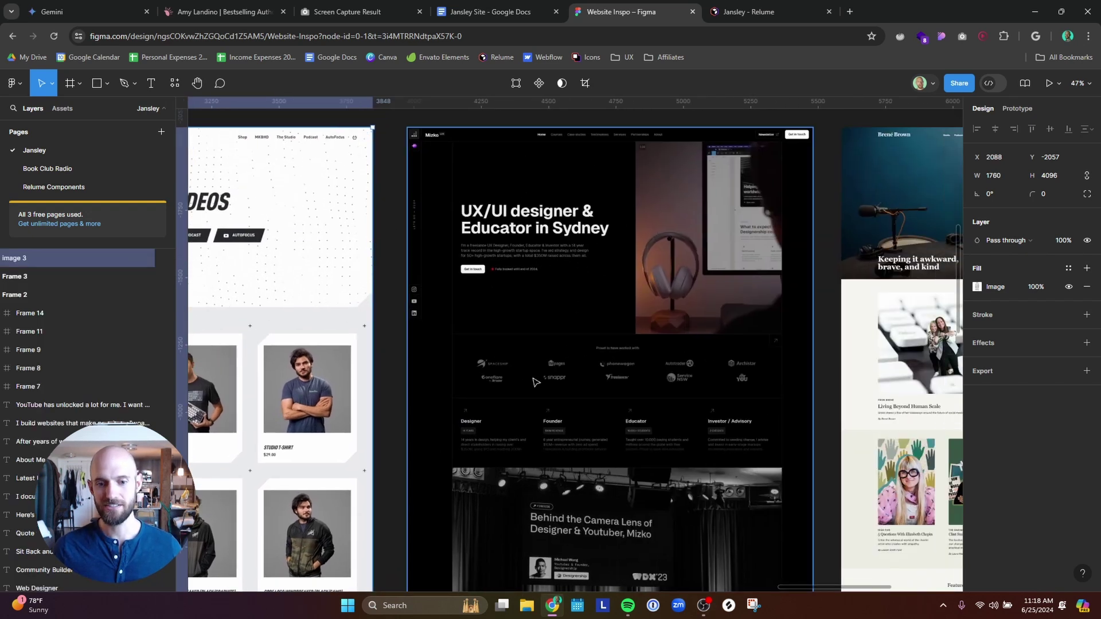
pyautogui.click(714, 360)
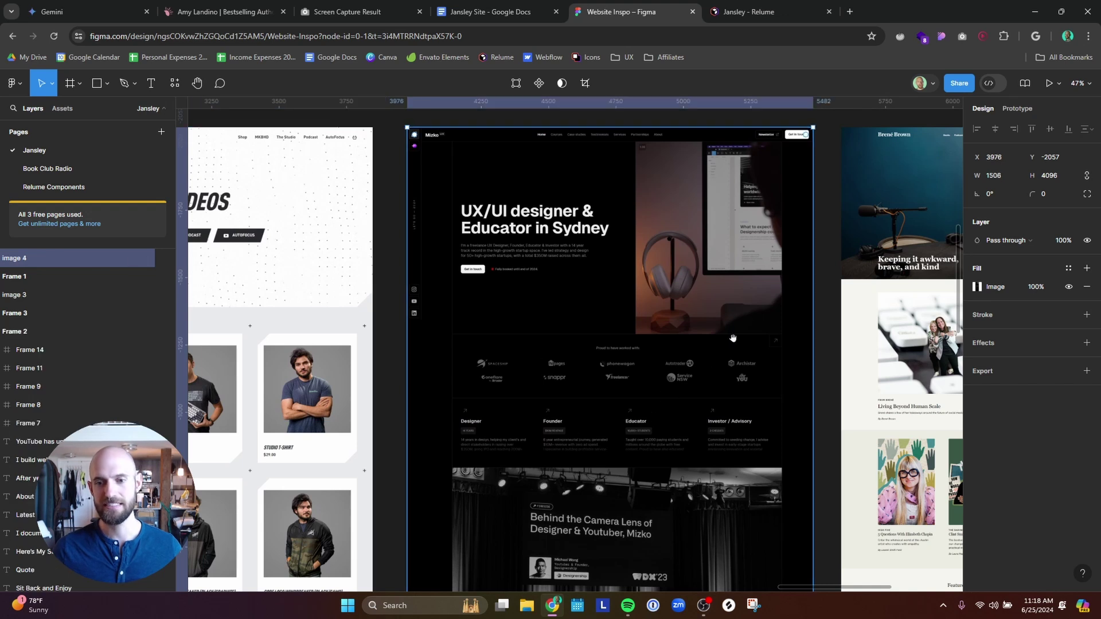
pyautogui.hscroll(7, 728, 279)
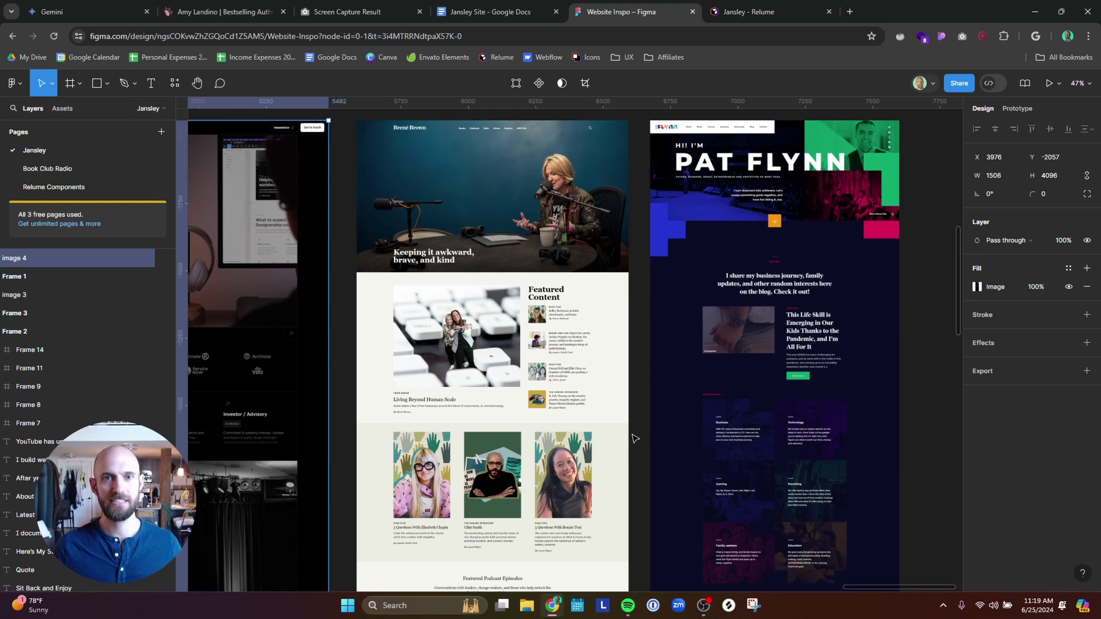
pyautogui.scroll(-1, 635, 439)
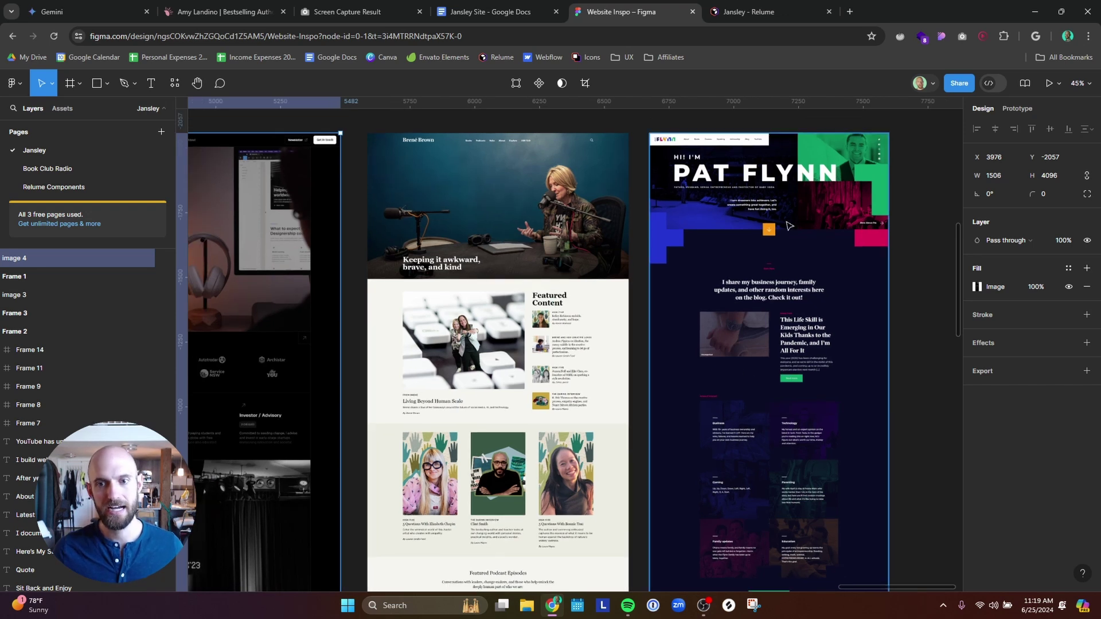
pyautogui.scroll(-5, 694, 406)
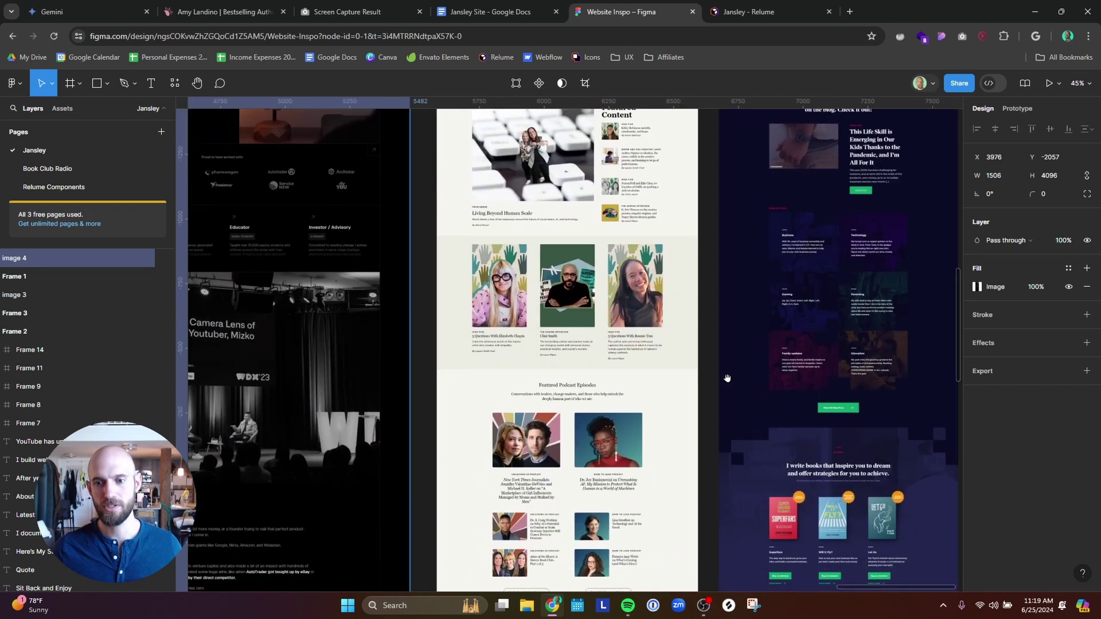
pyautogui.hscroll(-5, 476, 447)
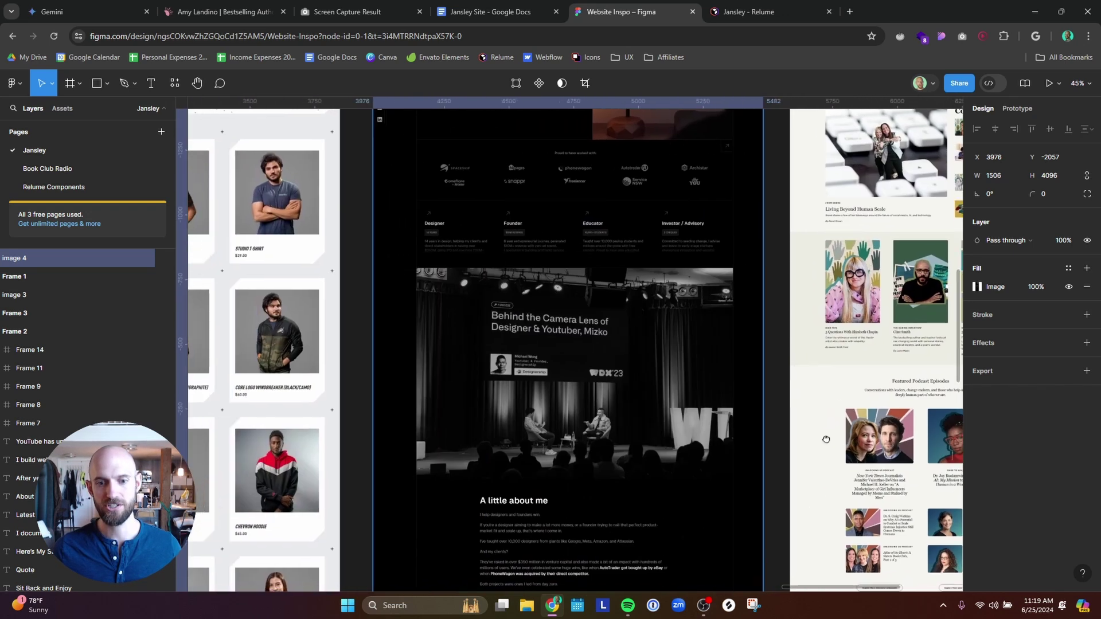
pyautogui.scroll(-3, 627, 370)
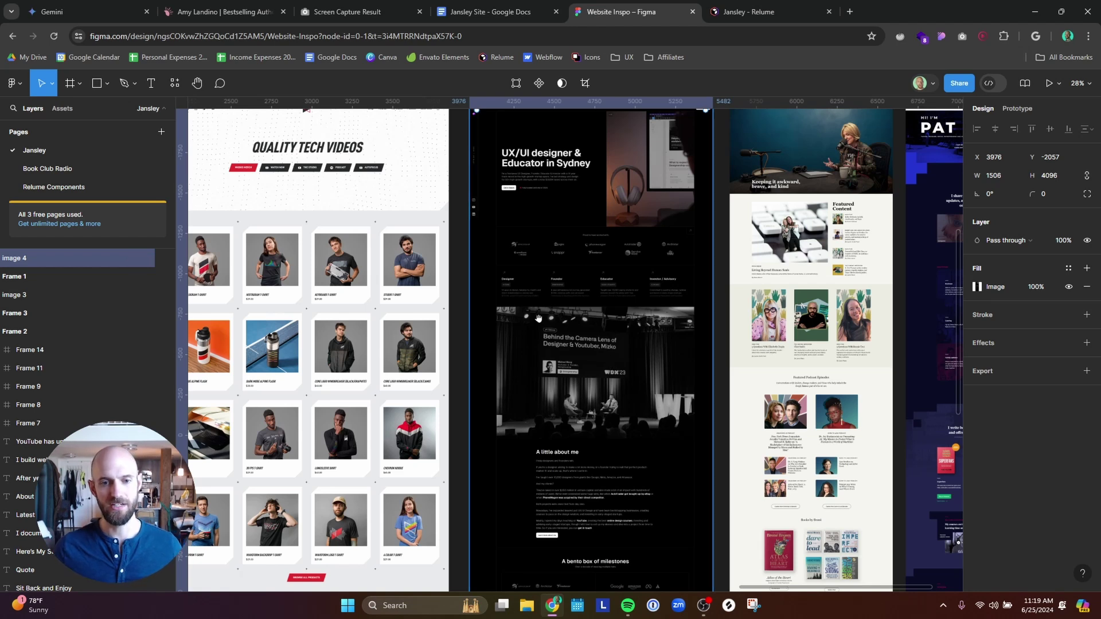
pyautogui.hscroll(-10, 538, 318)
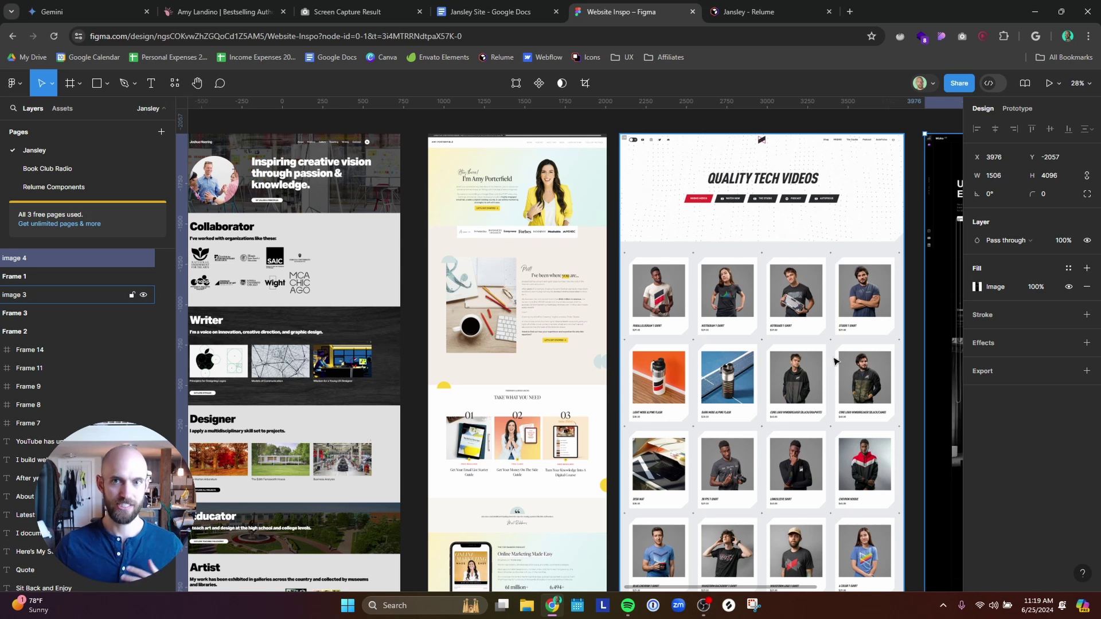
pyautogui.click(797, 11)
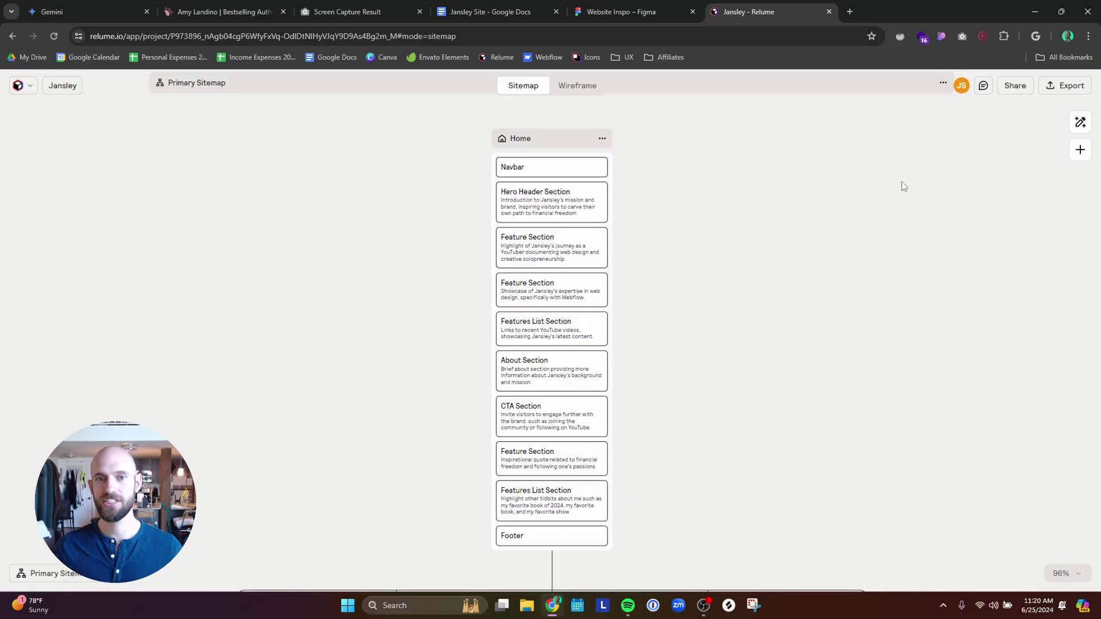
# Step: Open the sitemap prompt, read its text and page-count settings, then close it unchanged
pyautogui.click(1080, 122)
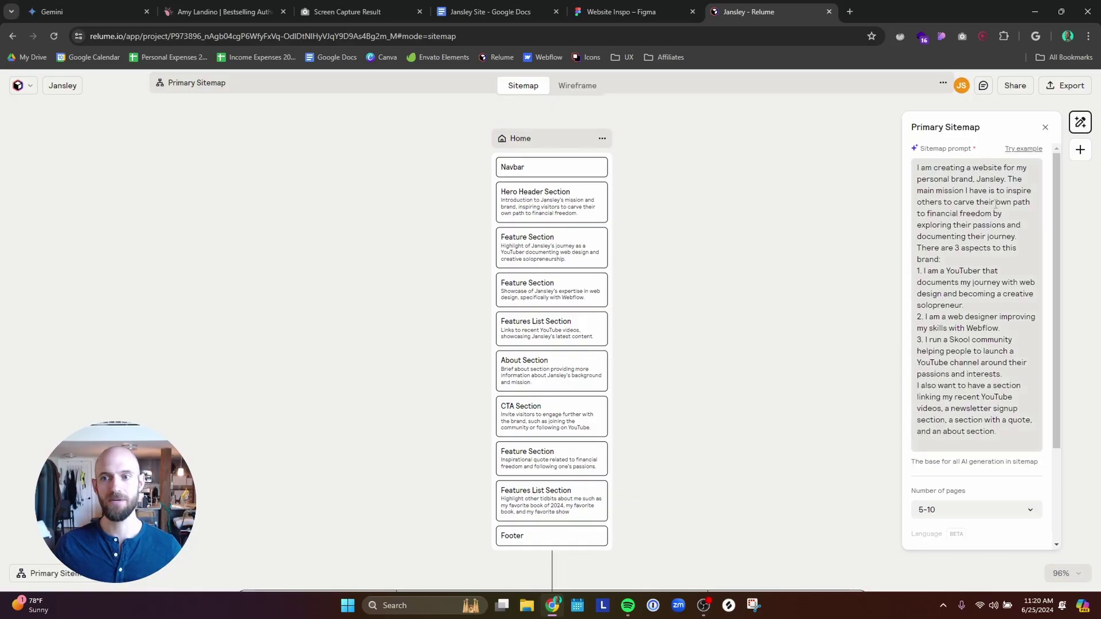
pyautogui.click(971, 179)
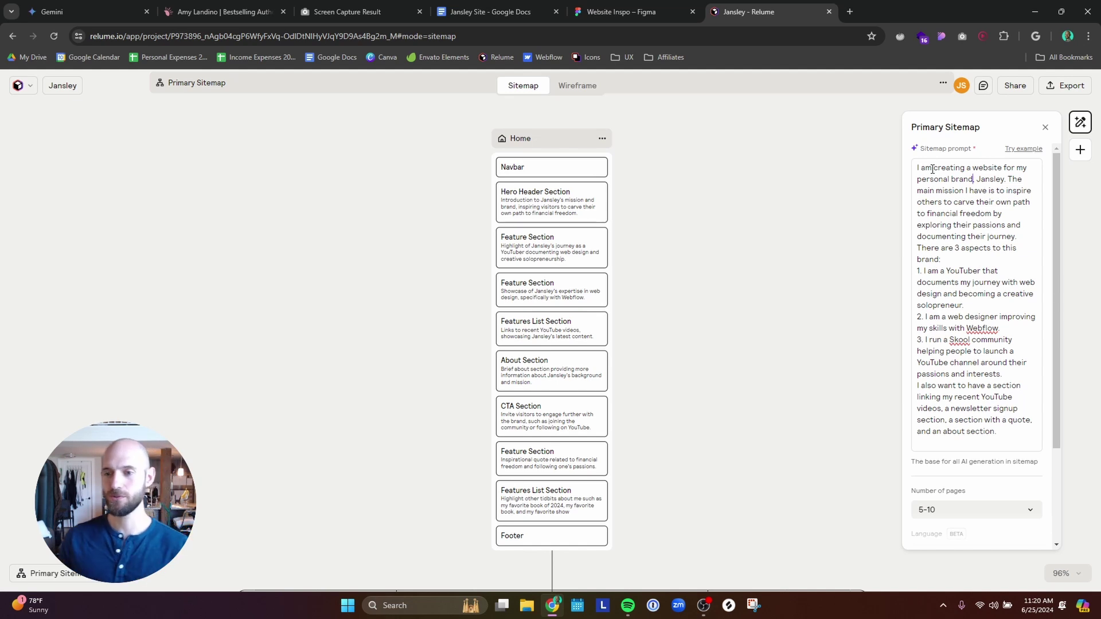
pyautogui.moveTo(927, 172); pyautogui.dragTo(1002, 408)
pyautogui.click(1004, 373)
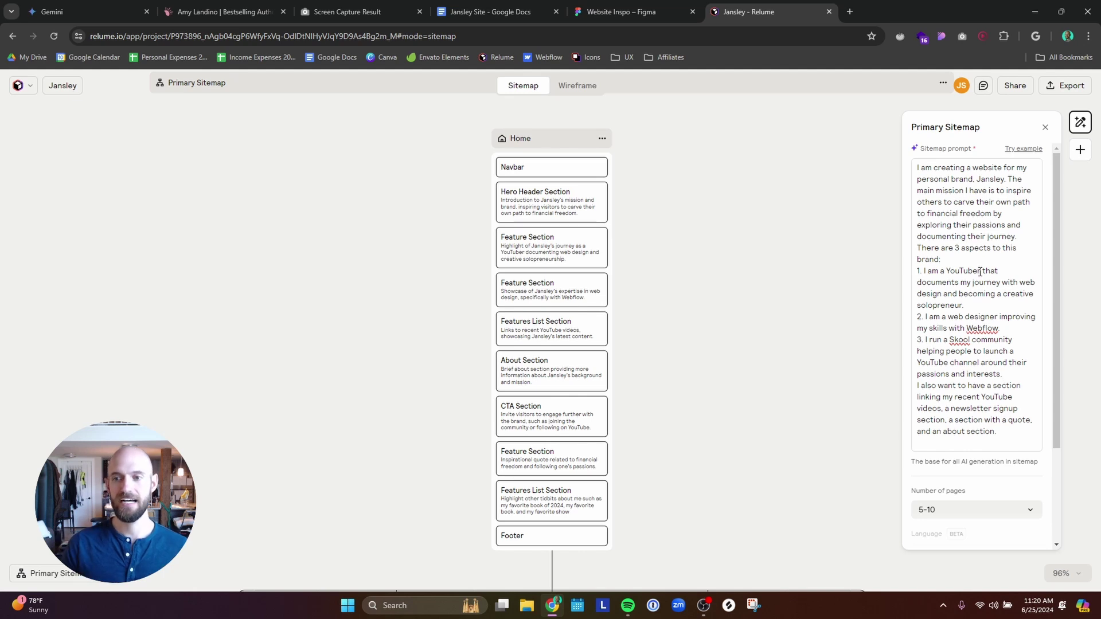
pyautogui.scroll(-2, 980, 272)
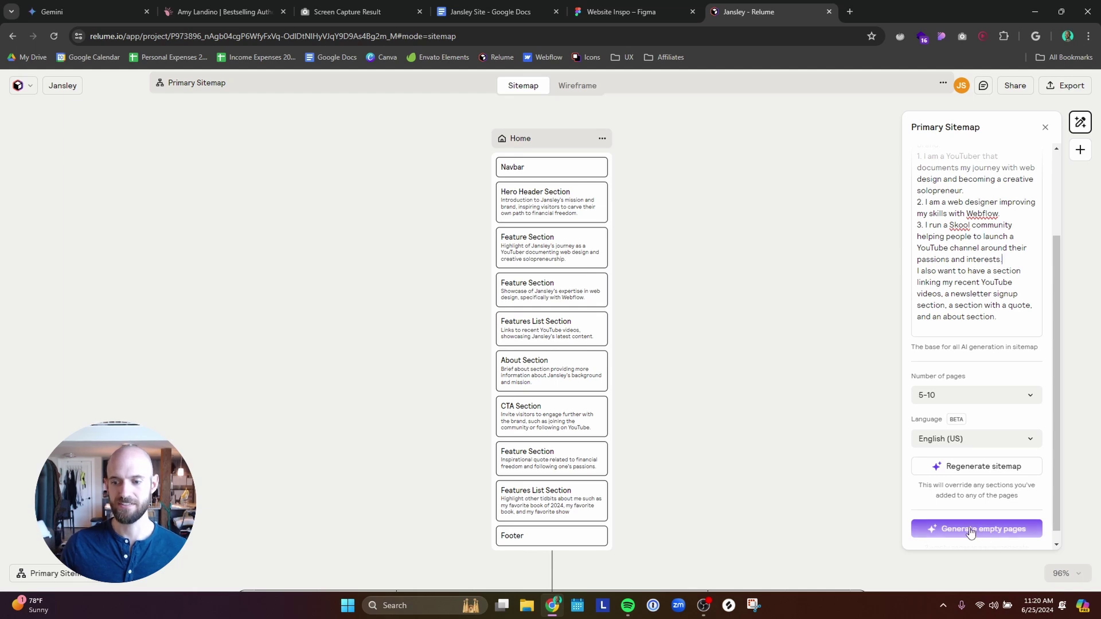
pyautogui.click(646, 320)
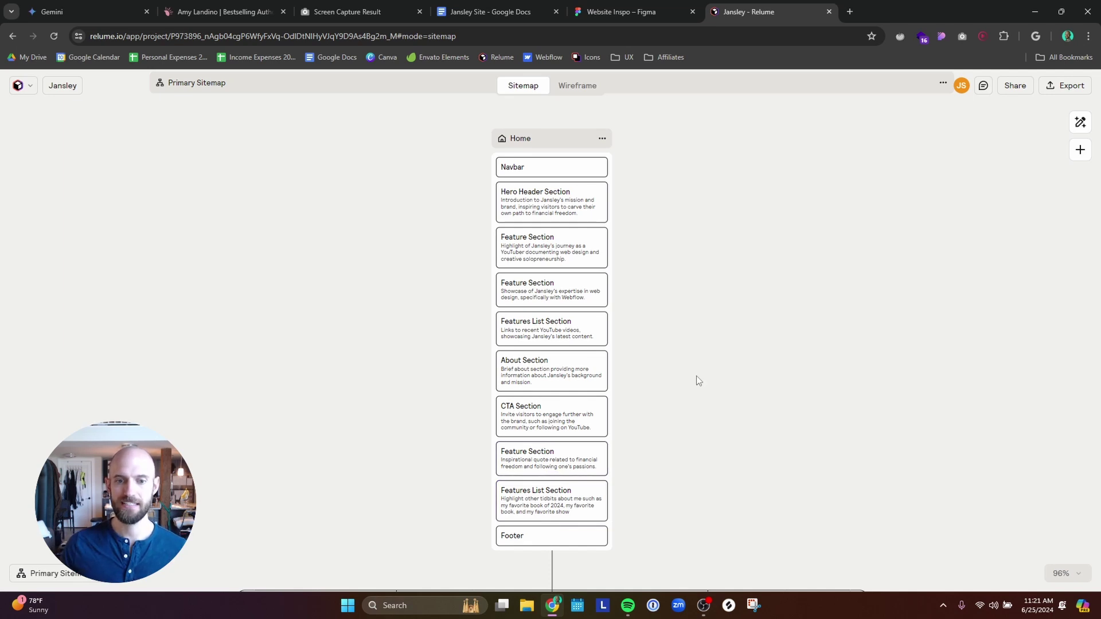
pyautogui.moveTo(553, 346)
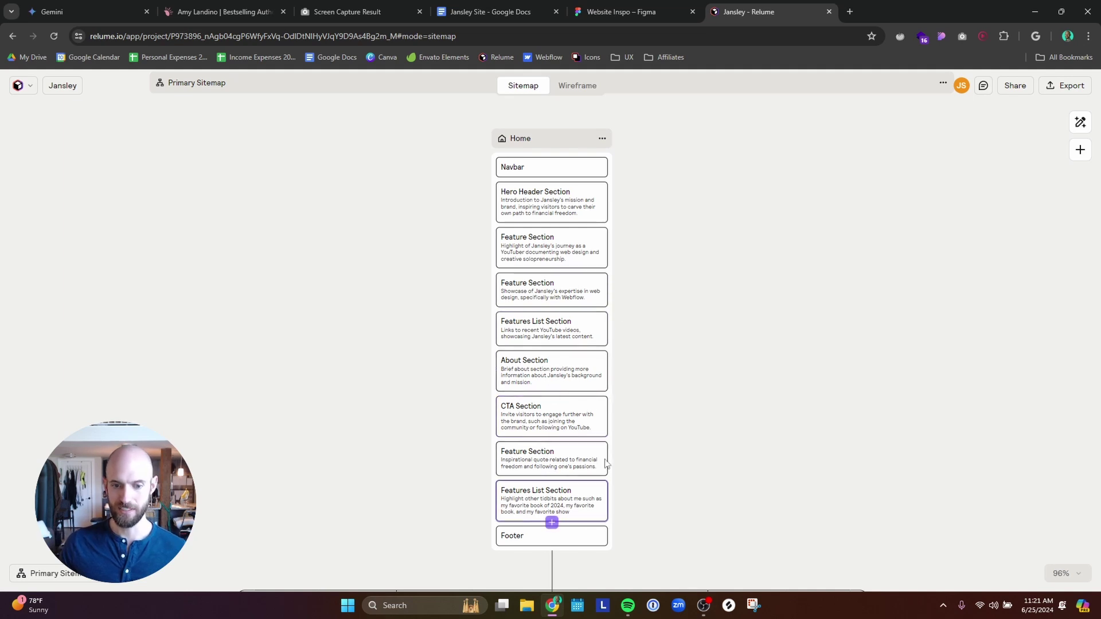
pyautogui.click(552, 525)
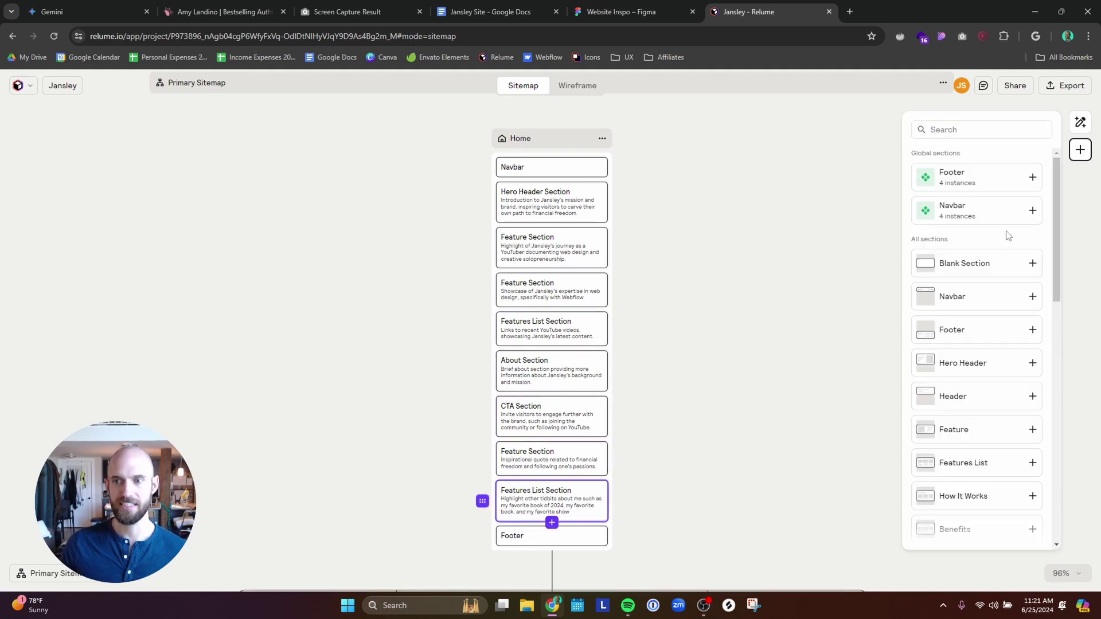
pyautogui.scroll(-3, 963, 298)
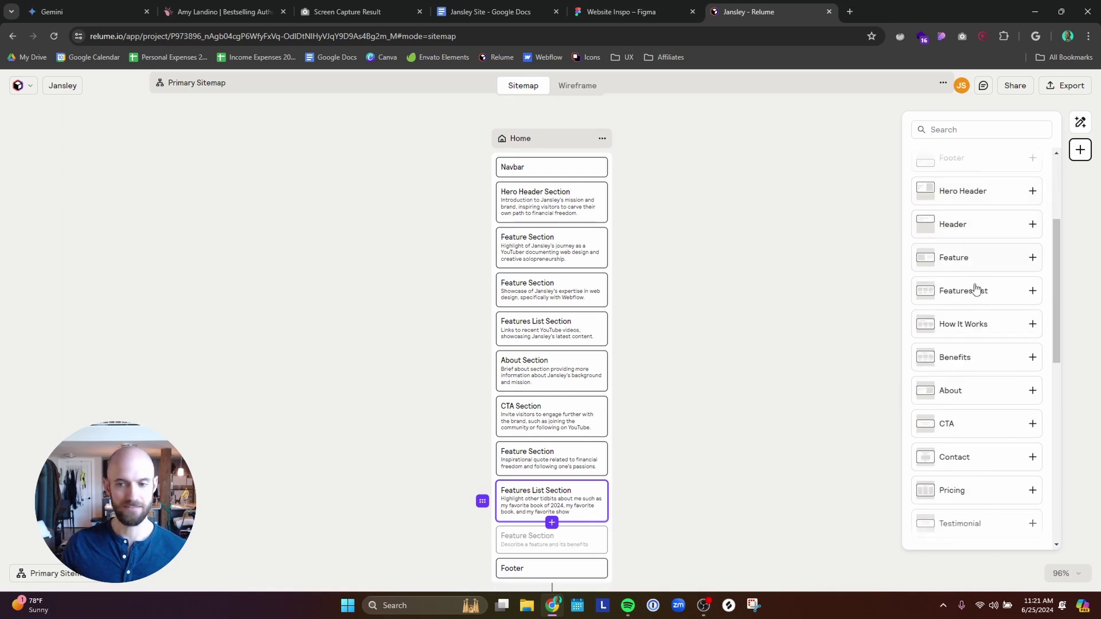
pyautogui.scroll(-3, 978, 320)
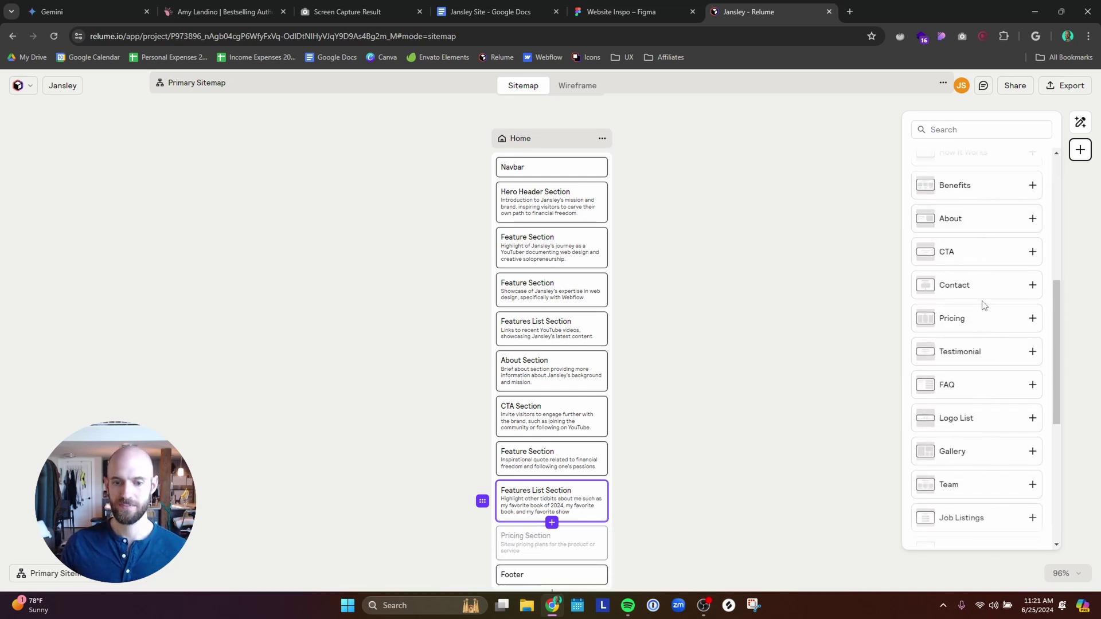
pyautogui.click(868, 265)
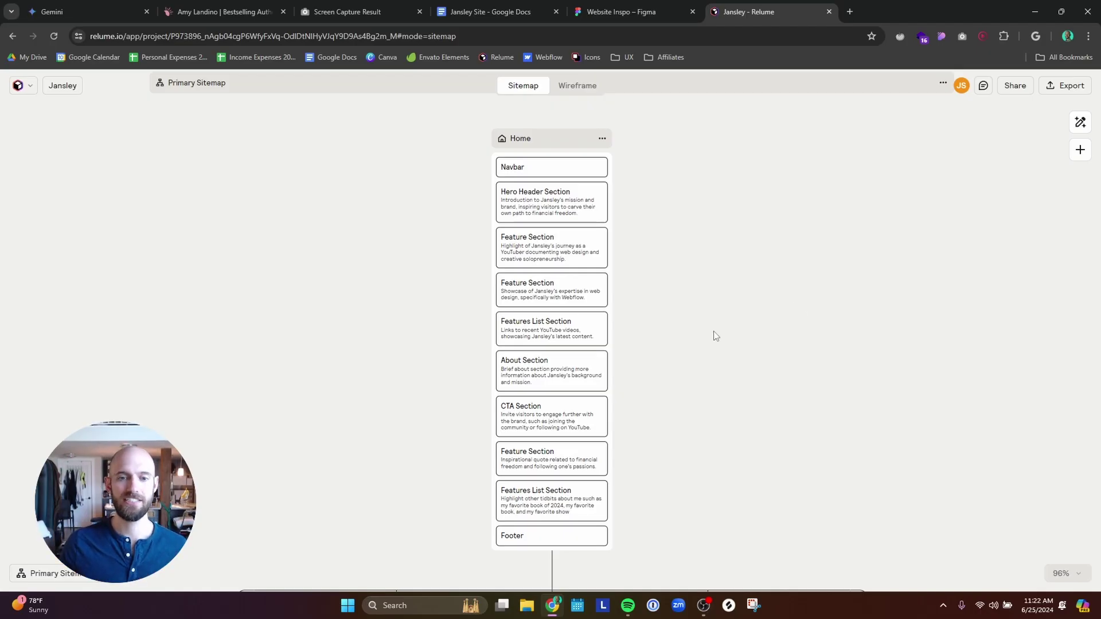
# Step: Inspect the Home, About, Contact, YouTube and Community sitemap columns, then open the Wireframe view
pyautogui.scroll(-5, 676, 381)
pyautogui.scroll(-1, 718, 229)
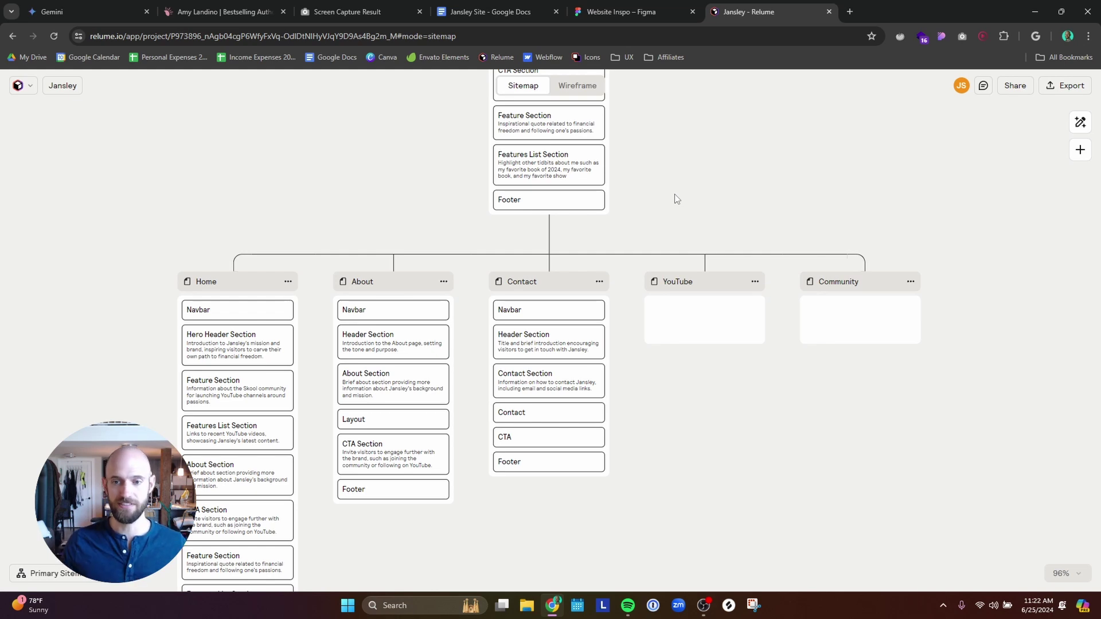
pyautogui.moveTo(683, 167); pyautogui.dragTo(695, 467)
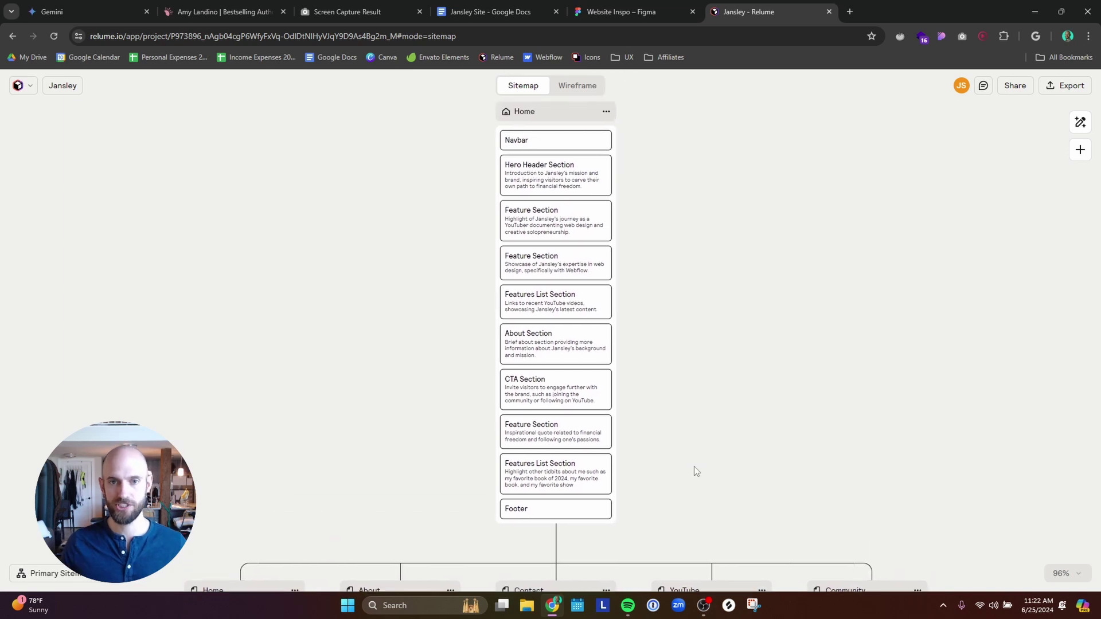
pyautogui.click(581, 86)
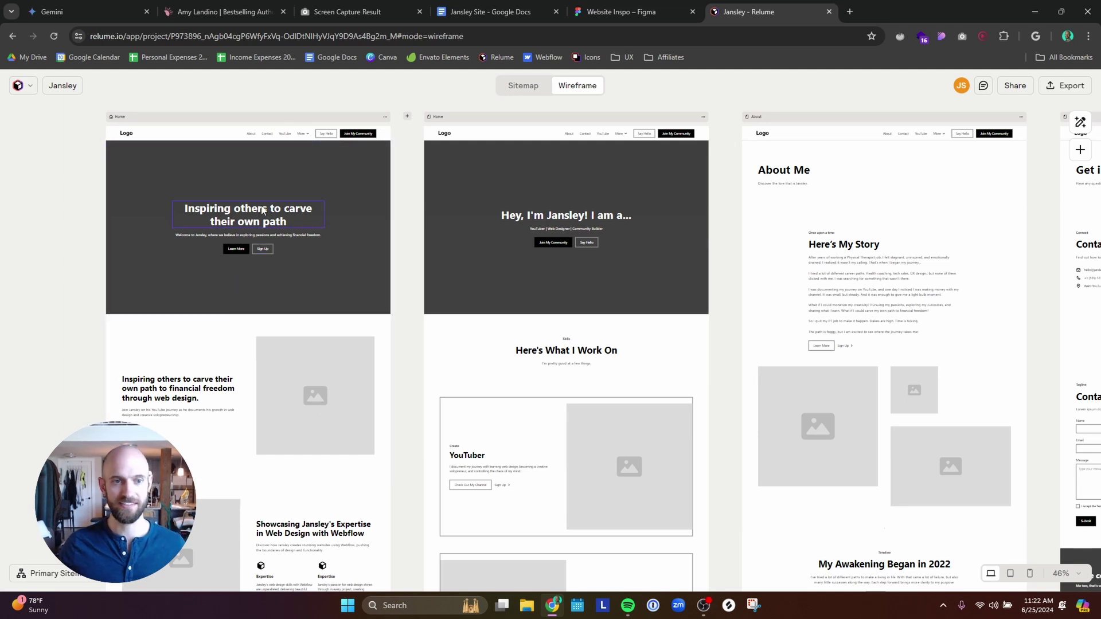
# Step: Scroll up and down the wireframe canvas to review the Home, About and Contact page sections
pyautogui.scroll(-5, 262, 211)
pyautogui.scroll(4, 266, 261)
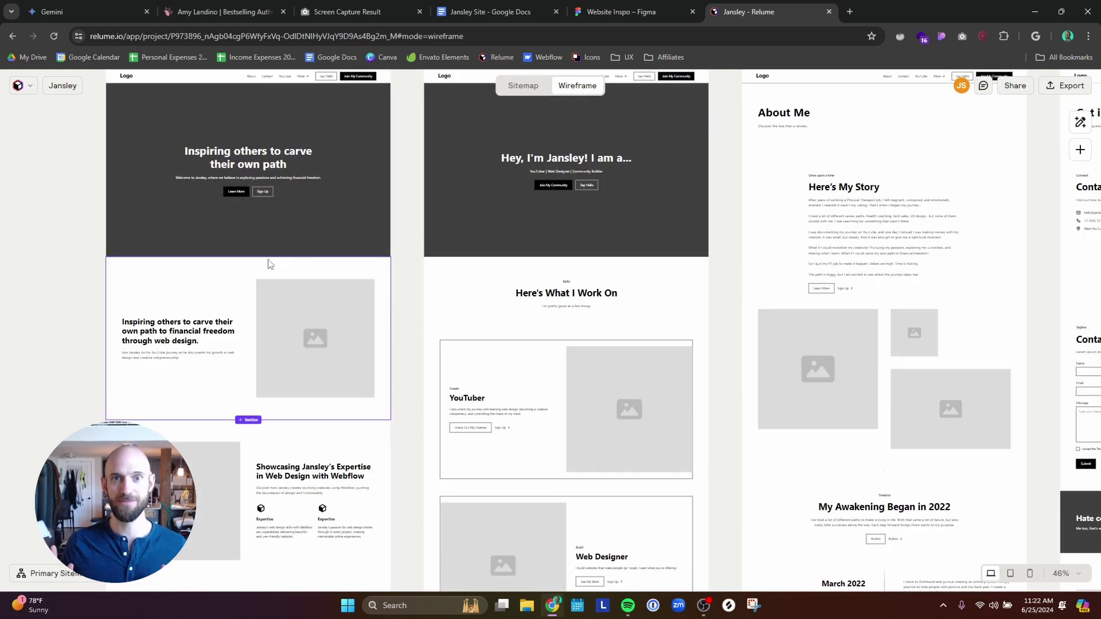
pyautogui.scroll(-5, 269, 264)
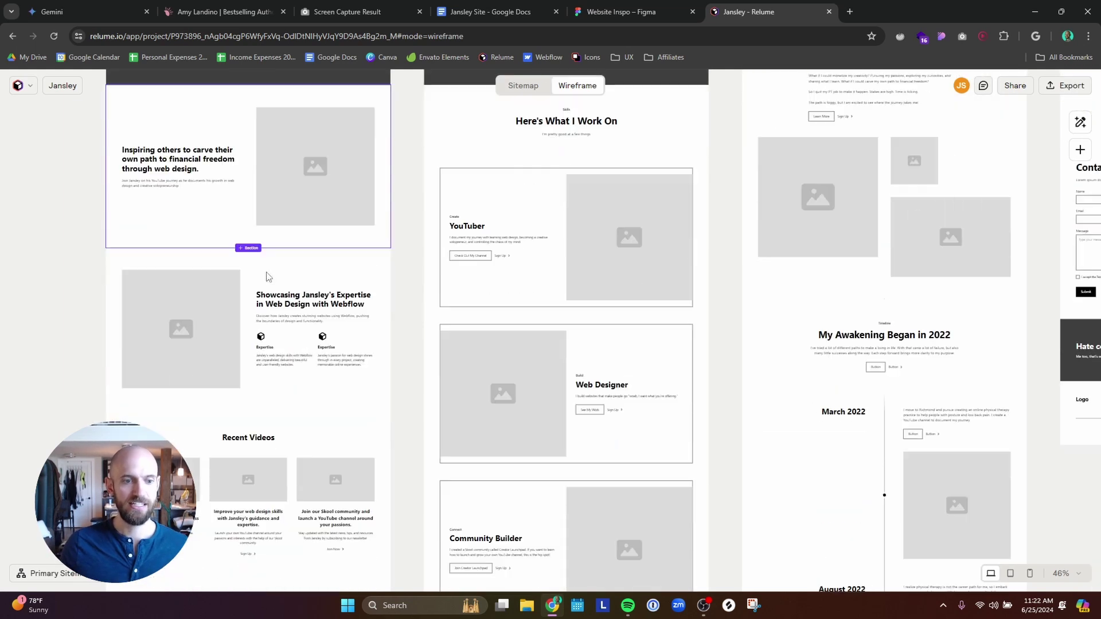
pyautogui.scroll(-5, 242, 349)
pyautogui.scroll(-12, 242, 349)
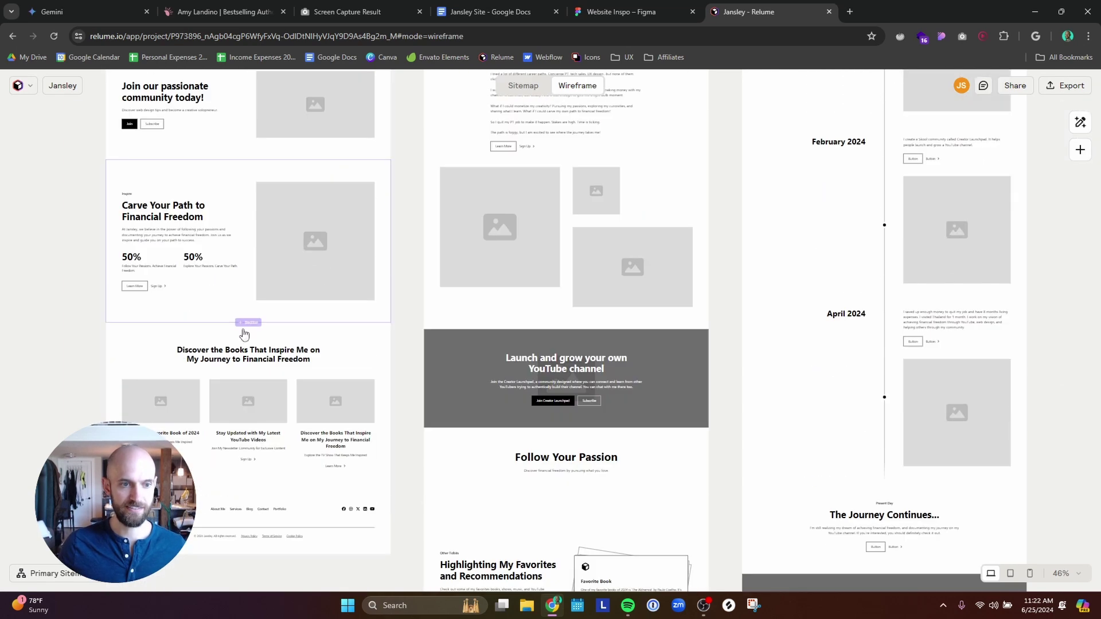
pyautogui.scroll(15, 256, 261)
pyautogui.scroll(3, 256, 266)
pyautogui.scroll(-1, 256, 261)
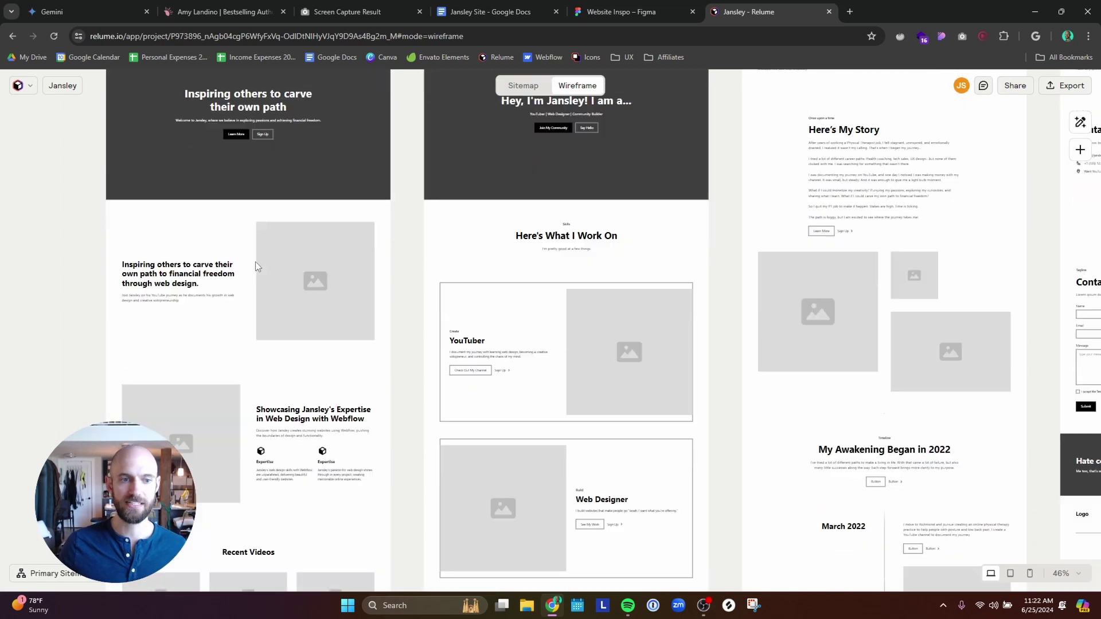
pyautogui.scroll(3, 247, 241)
pyautogui.click(239, 220)
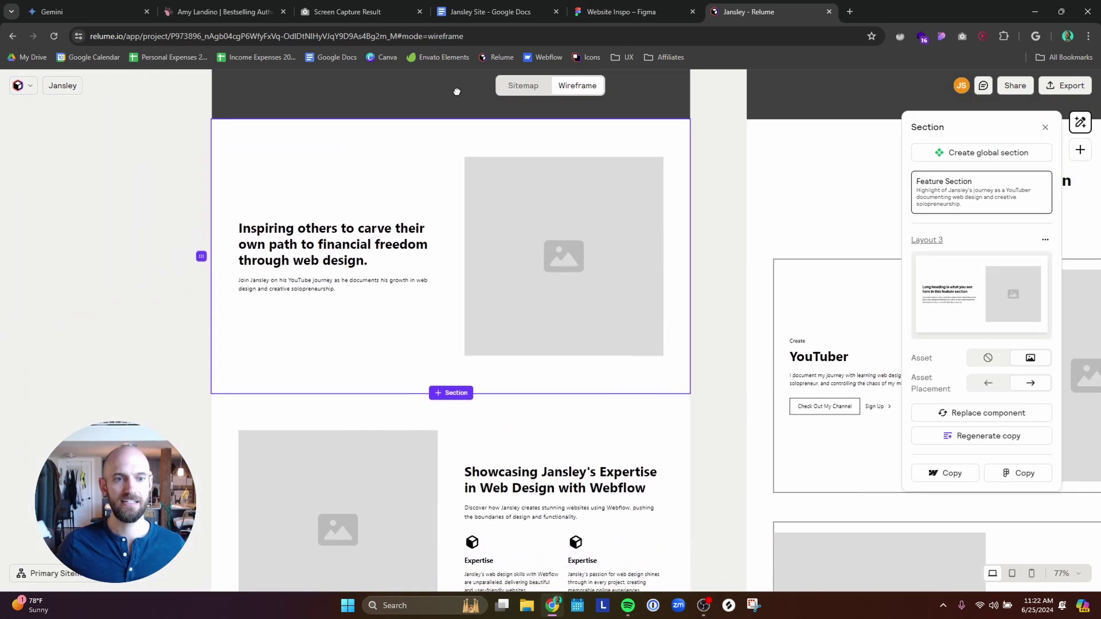
pyautogui.press('Escape')
pyautogui.scroll(5, 432, 187)
pyautogui.scroll(-1, 573, 241)
pyautogui.scroll(1, 631, 258)
pyautogui.click(652, 220)
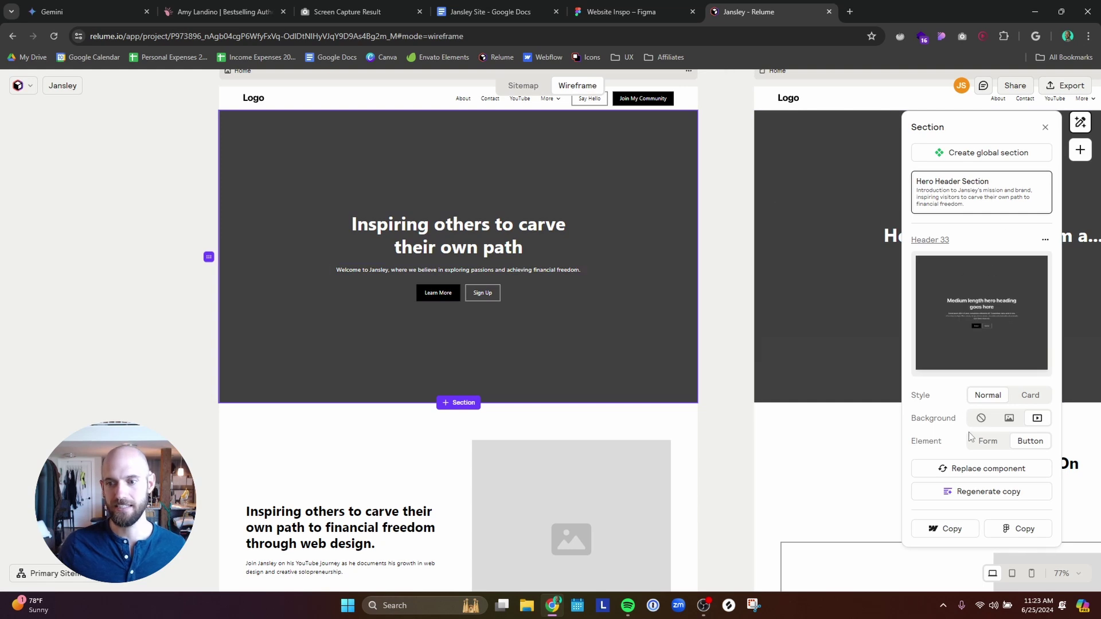
pyautogui.click(965, 471)
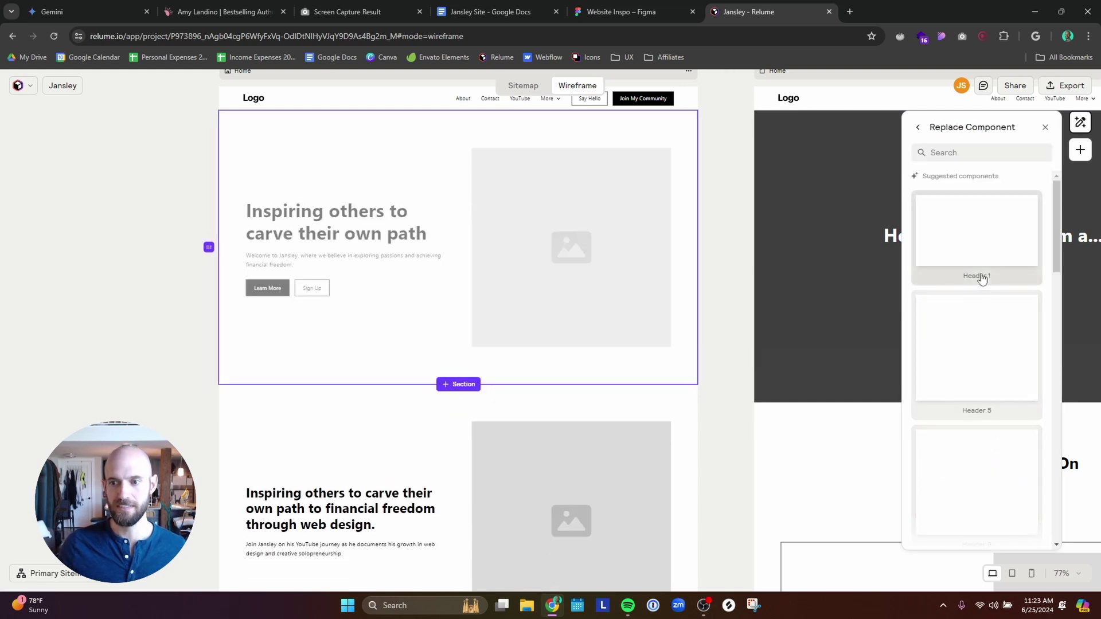
pyautogui.scroll(-3, 975, 373)
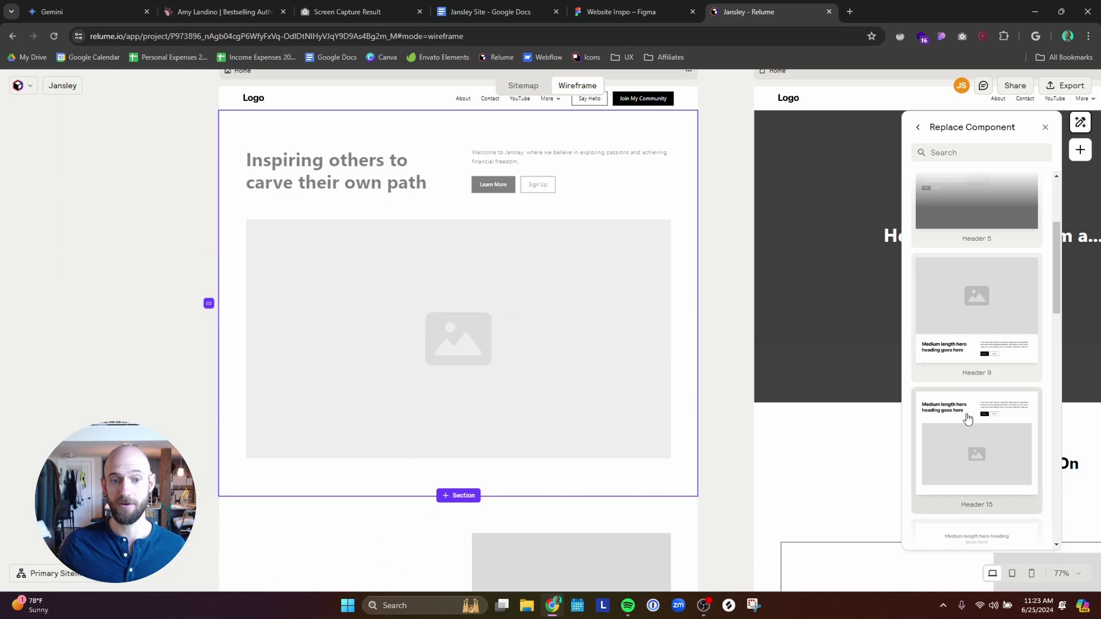
pyautogui.click(718, 327)
pyautogui.scroll(-3, 729, 289)
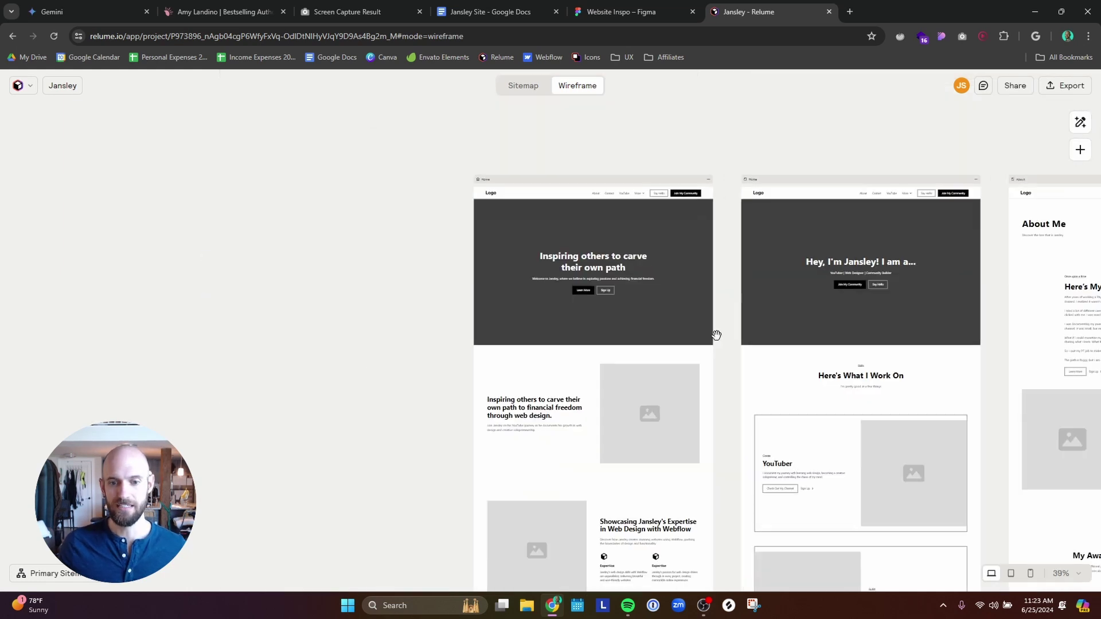
pyautogui.scroll(-5, 713, 317)
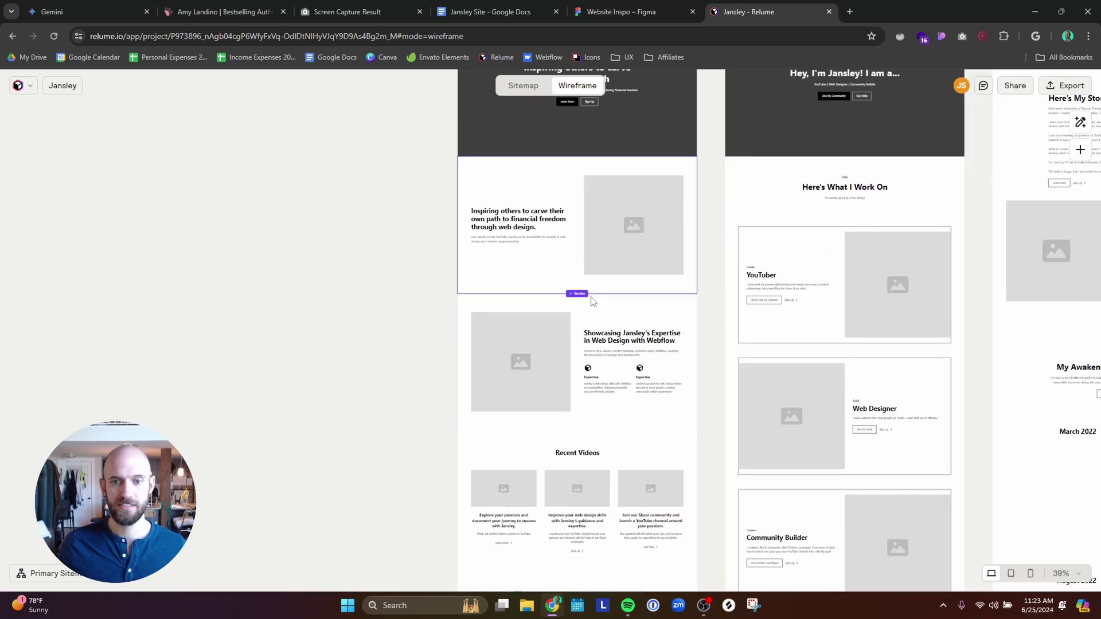
pyautogui.click(590, 312)
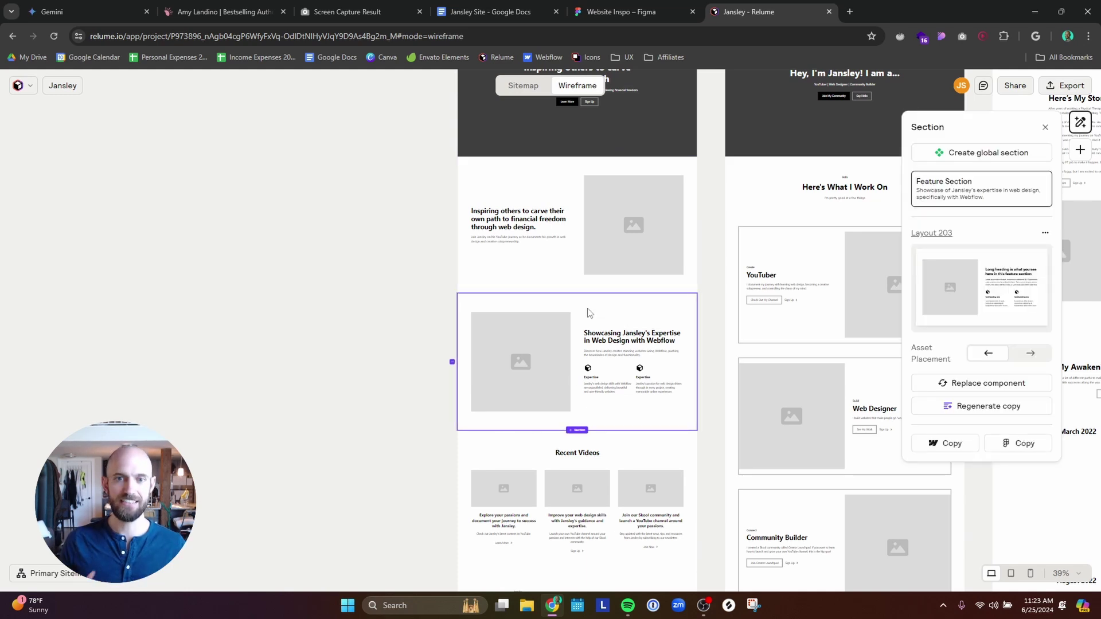
pyautogui.click(703, 211)
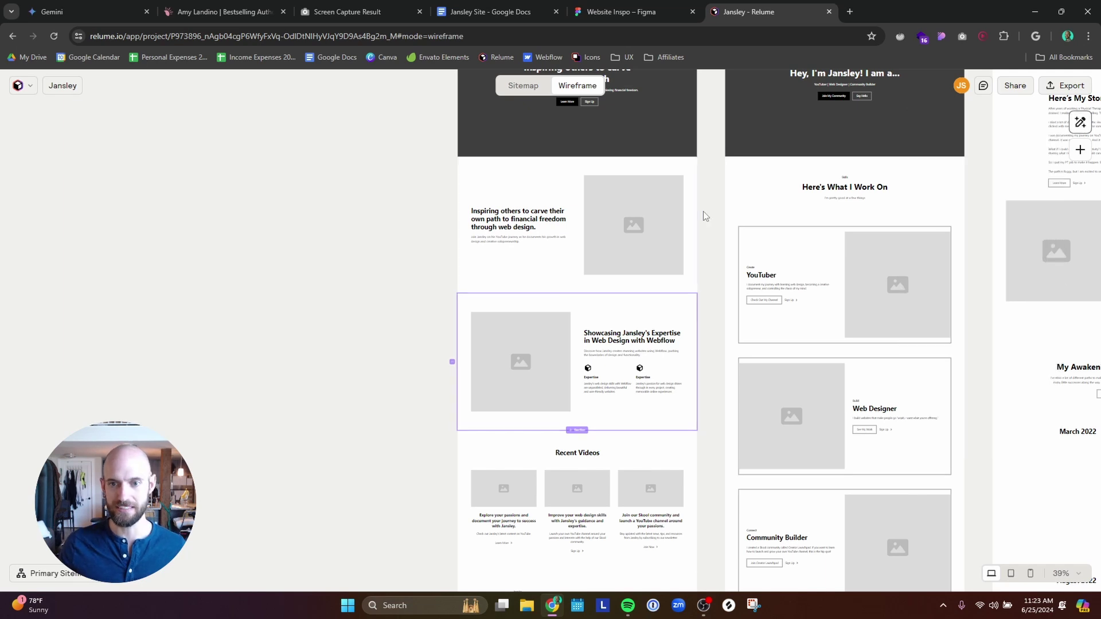
pyautogui.scroll(2, 688, 195)
pyautogui.hscroll(4, 689, 195)
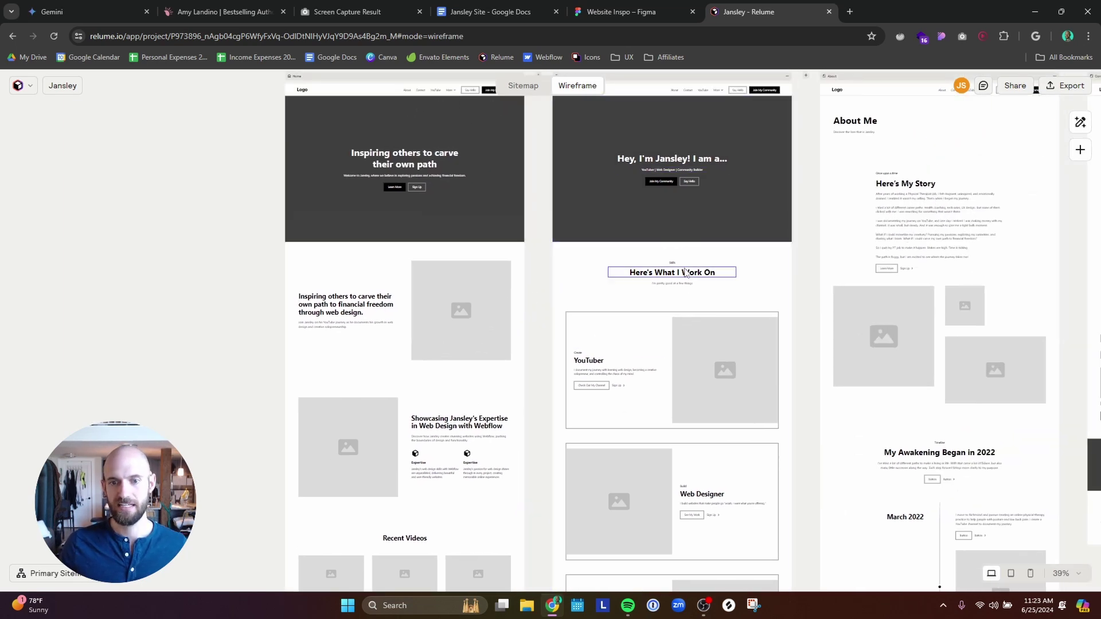
pyautogui.scroll(-3, 686, 272)
pyautogui.scroll(-4, 708, 237)
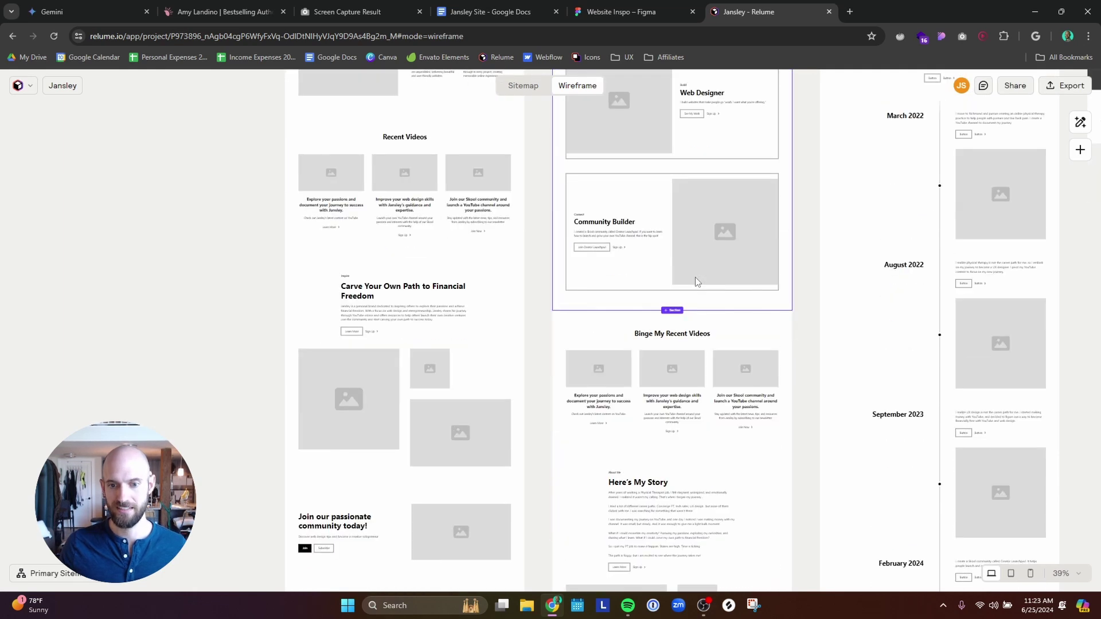
pyautogui.scroll(-1, 692, 250)
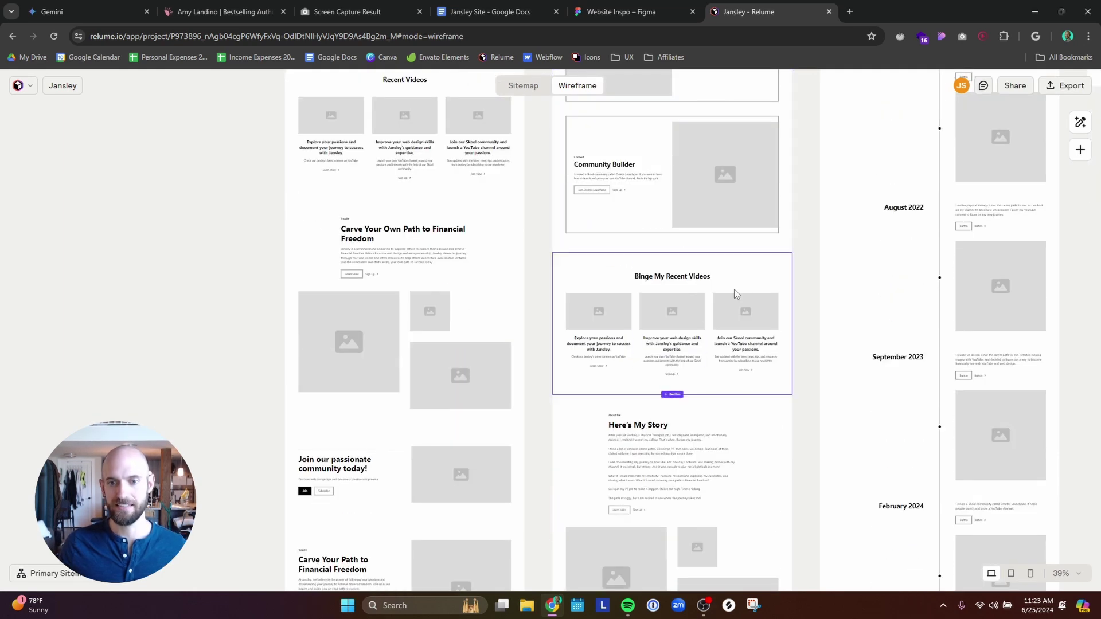
pyautogui.scroll(3, 752, 280)
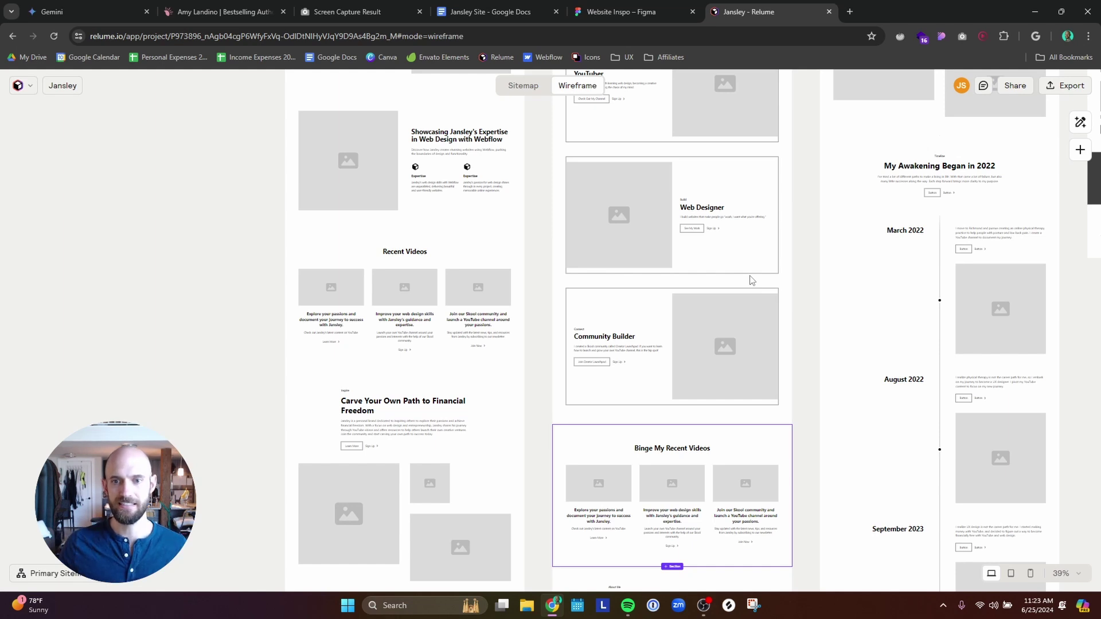
pyautogui.scroll(6, 752, 279)
pyautogui.scroll(3, 752, 280)
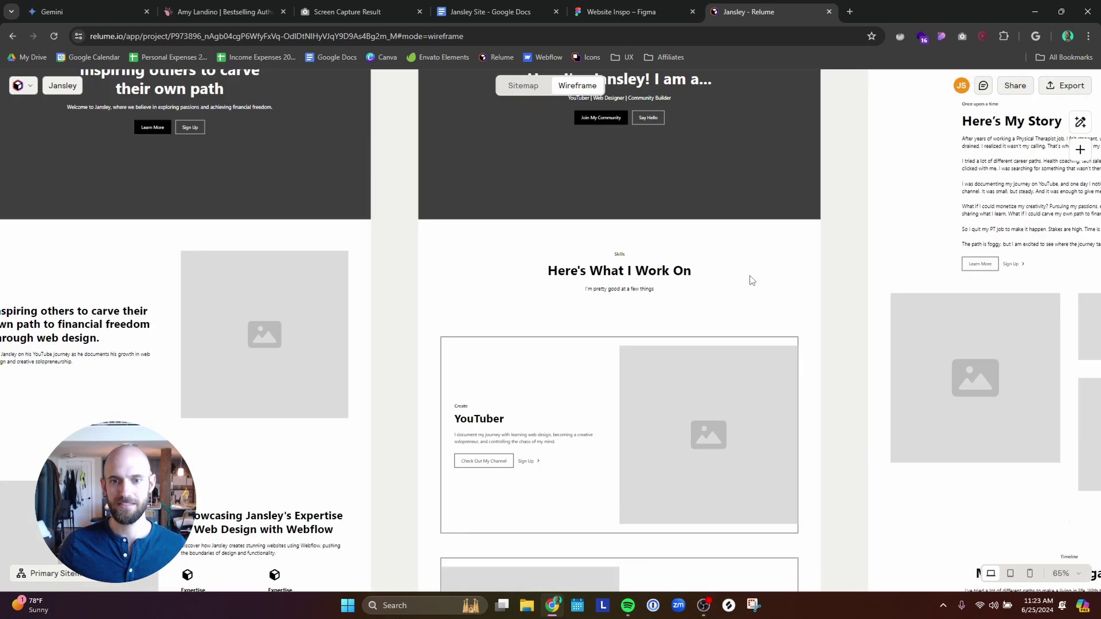
pyautogui.scroll(3, 752, 279)
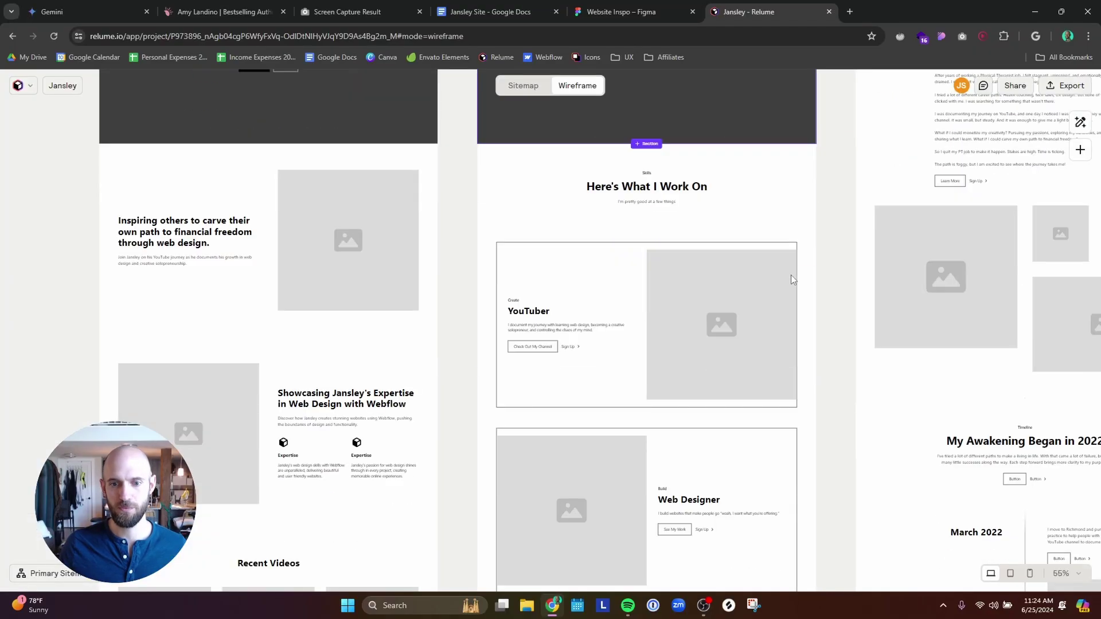
pyautogui.scroll(-15, 791, 280)
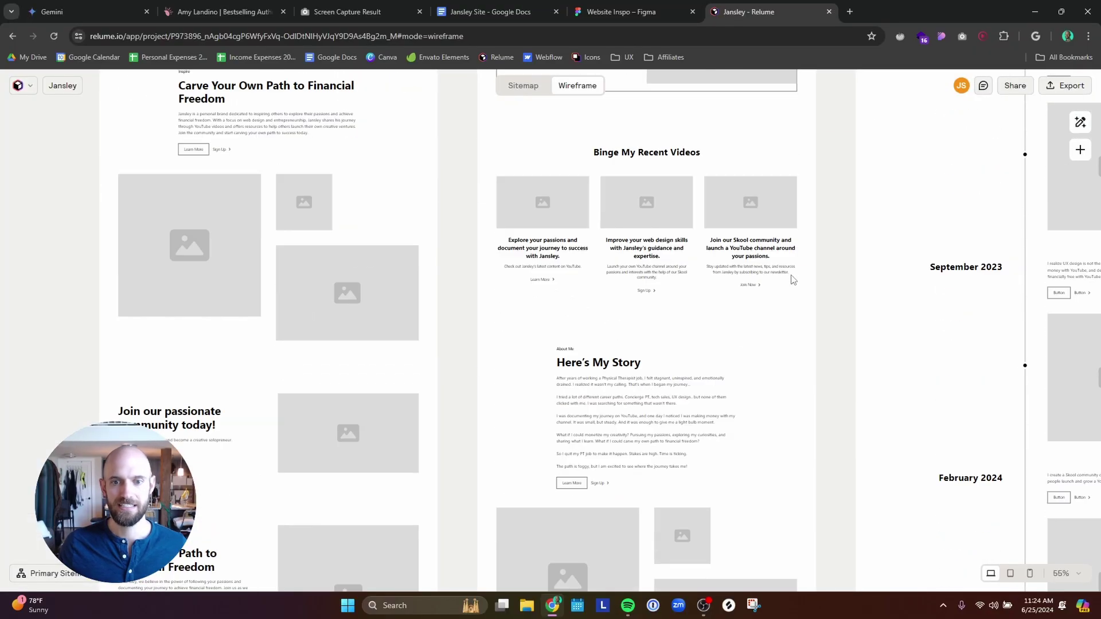
pyautogui.scroll(-15, 793, 279)
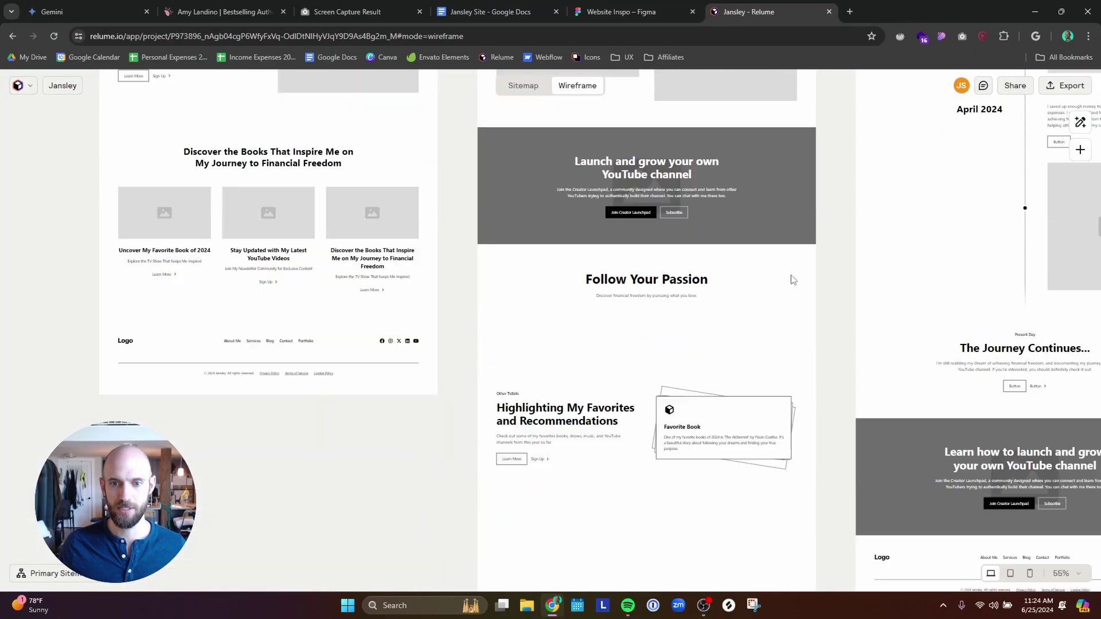
pyautogui.scroll(-10, 794, 280)
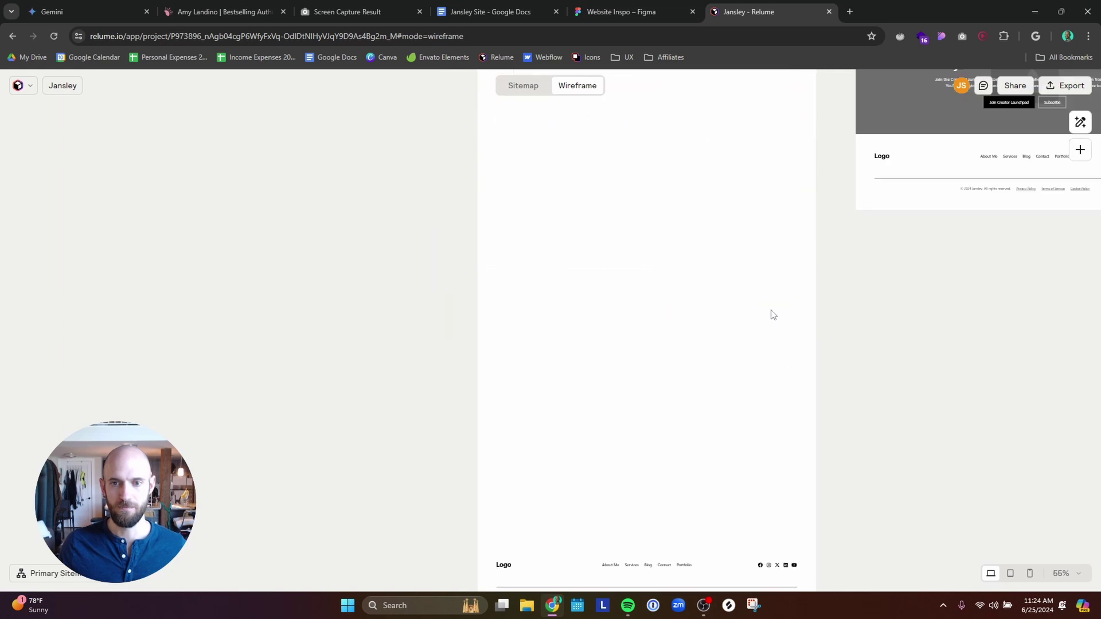
pyautogui.scroll(20, 773, 315)
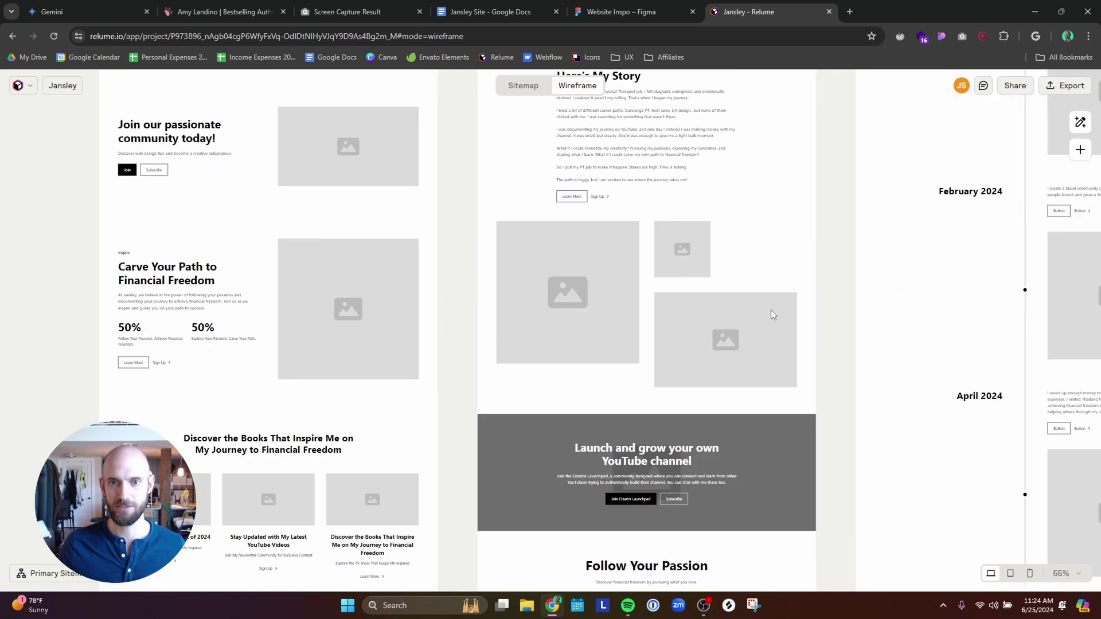
pyautogui.scroll(20, 772, 314)
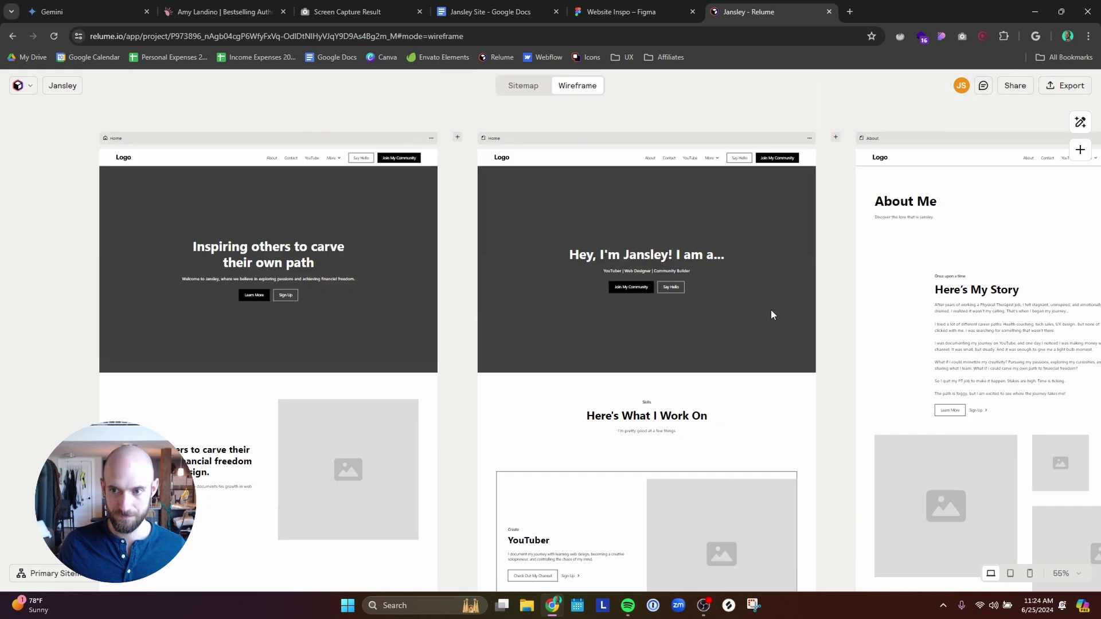
pyautogui.moveTo(787, 283); pyautogui.dragTo(396, 268)
pyautogui.scroll(-6, 695, 221)
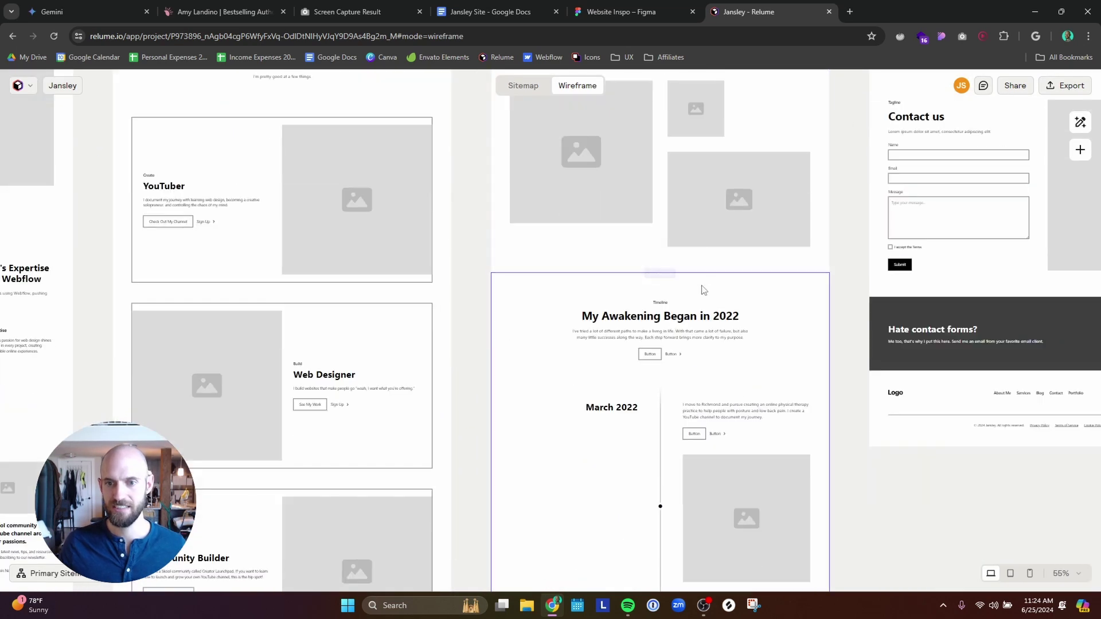
pyautogui.scroll(5, 704, 275)
pyautogui.scroll(3, 704, 261)
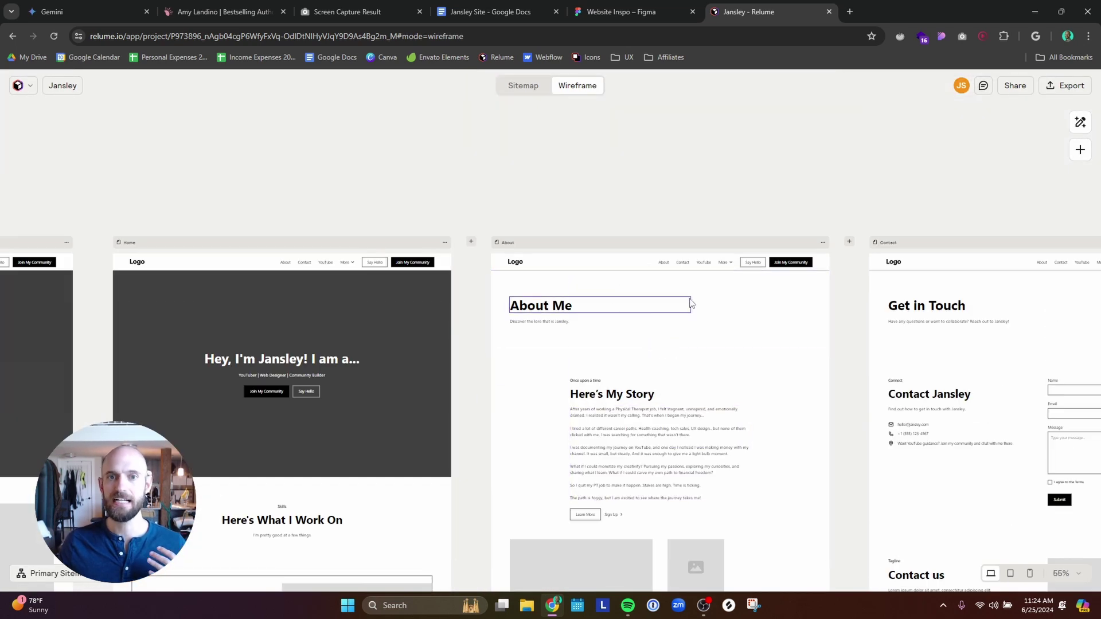
pyautogui.scroll(-4, 693, 290)
pyautogui.scroll(-4, 690, 321)
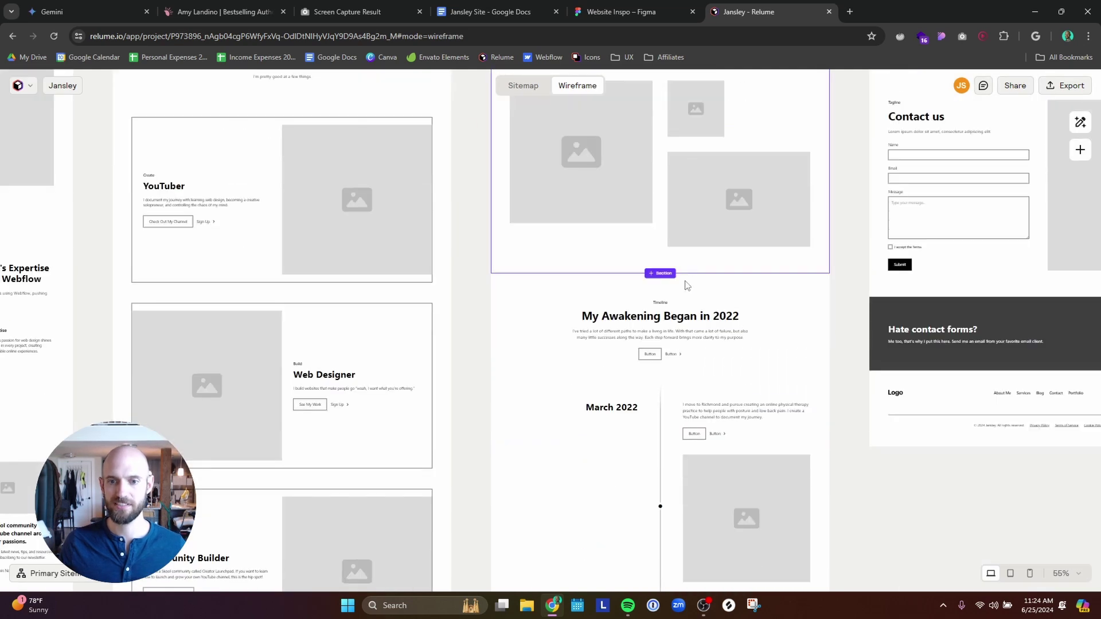
pyautogui.click(767, 296)
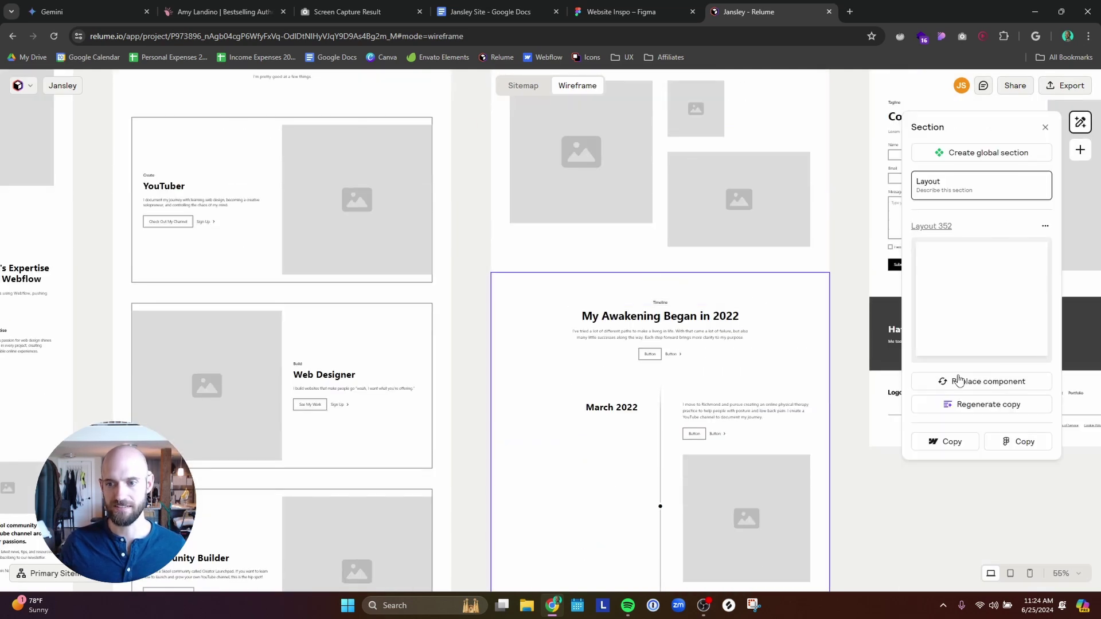
pyautogui.click(839, 247)
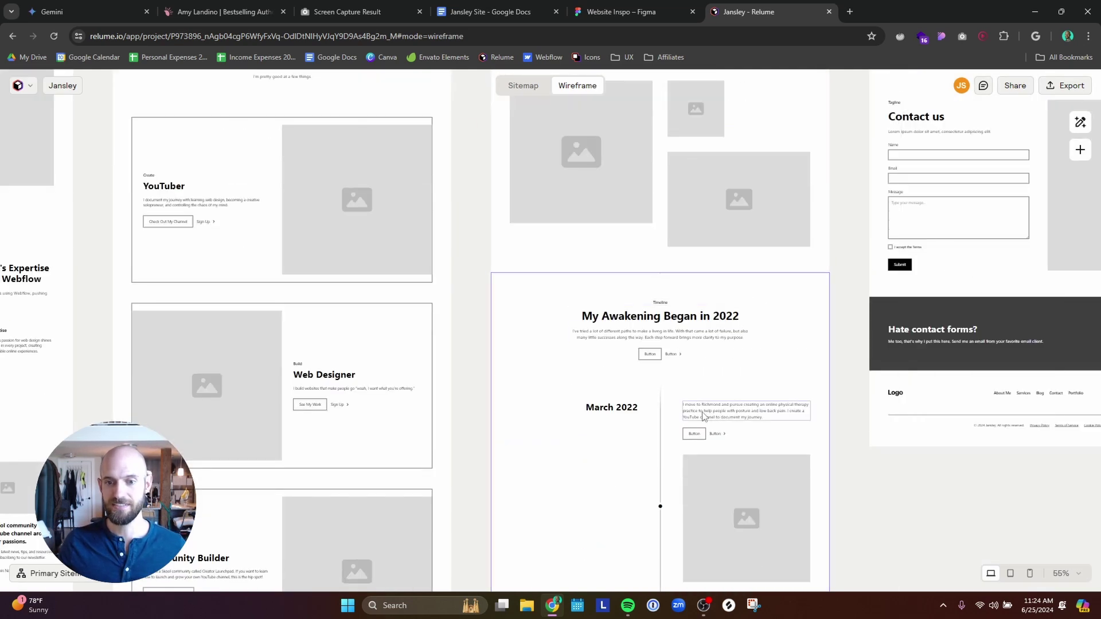
pyautogui.moveTo(564, 231); pyautogui.dragTo(678, 488)
pyautogui.moveTo(613, 323); pyautogui.dragTo(603, 345)
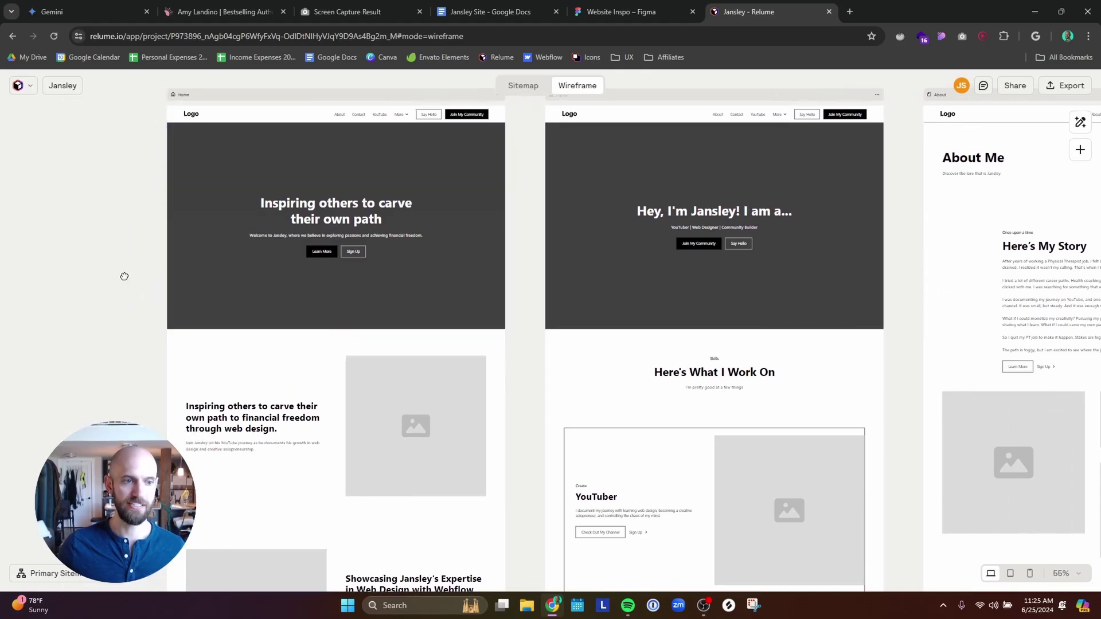
pyautogui.hscroll(5, 128, 294)
pyautogui.moveTo(387, 219); pyautogui.dragTo(344, 231)
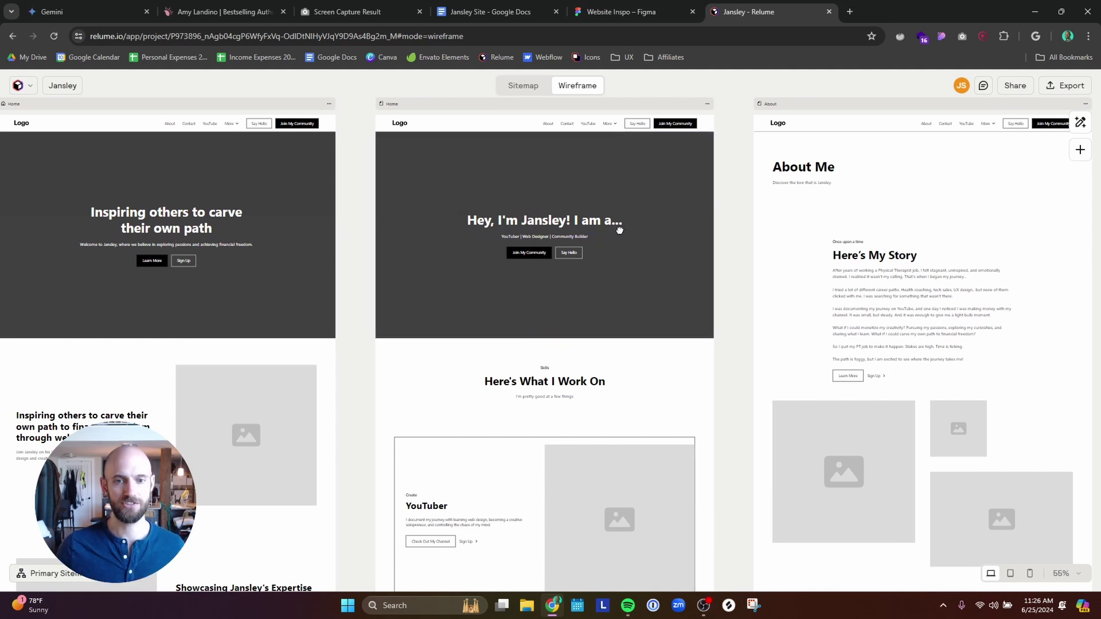
pyautogui.moveTo(614, 226); pyautogui.dragTo(605, 240)
pyautogui.scroll(2, 645, 275)
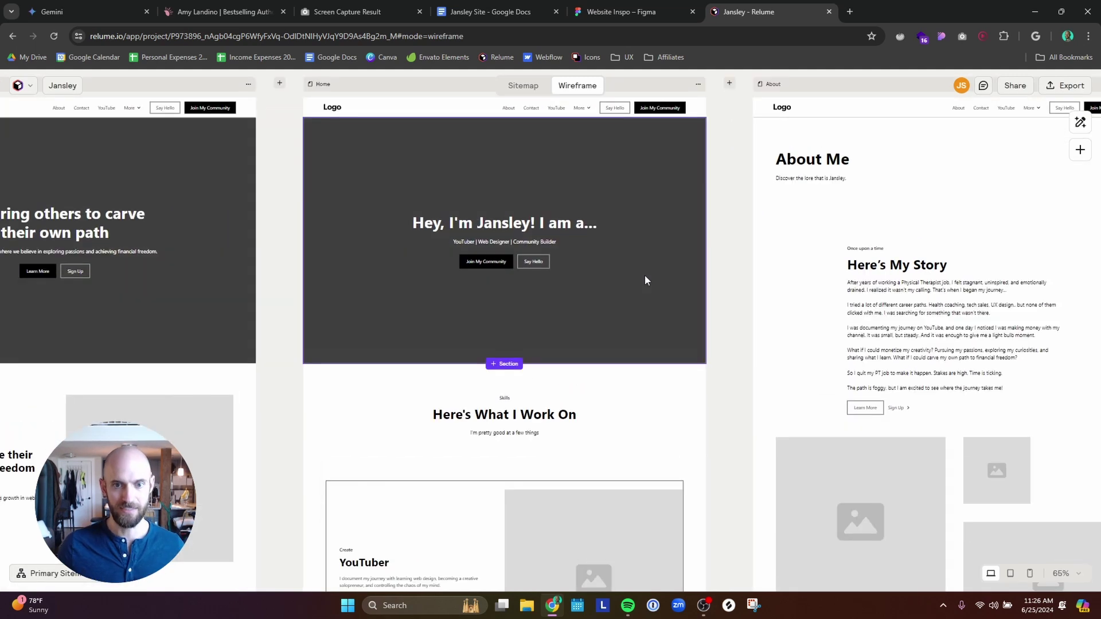